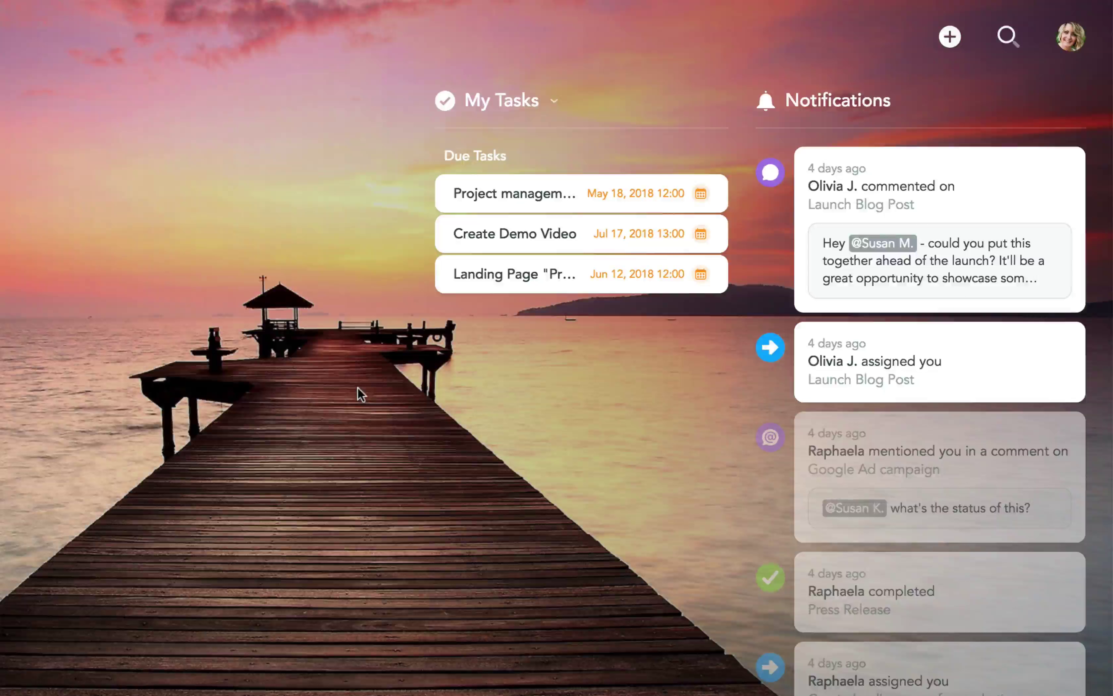
Turn on the Focus and My Checklist lists in the dashboard's My Tasks area
left_click(549, 105)
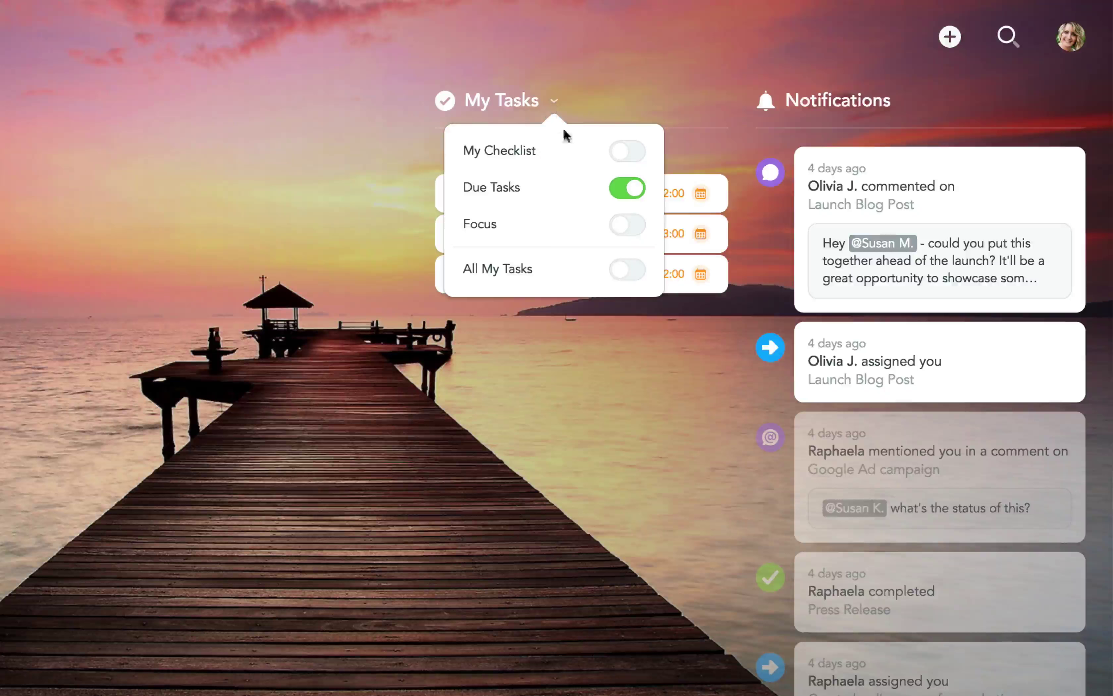
left_click(637, 228)
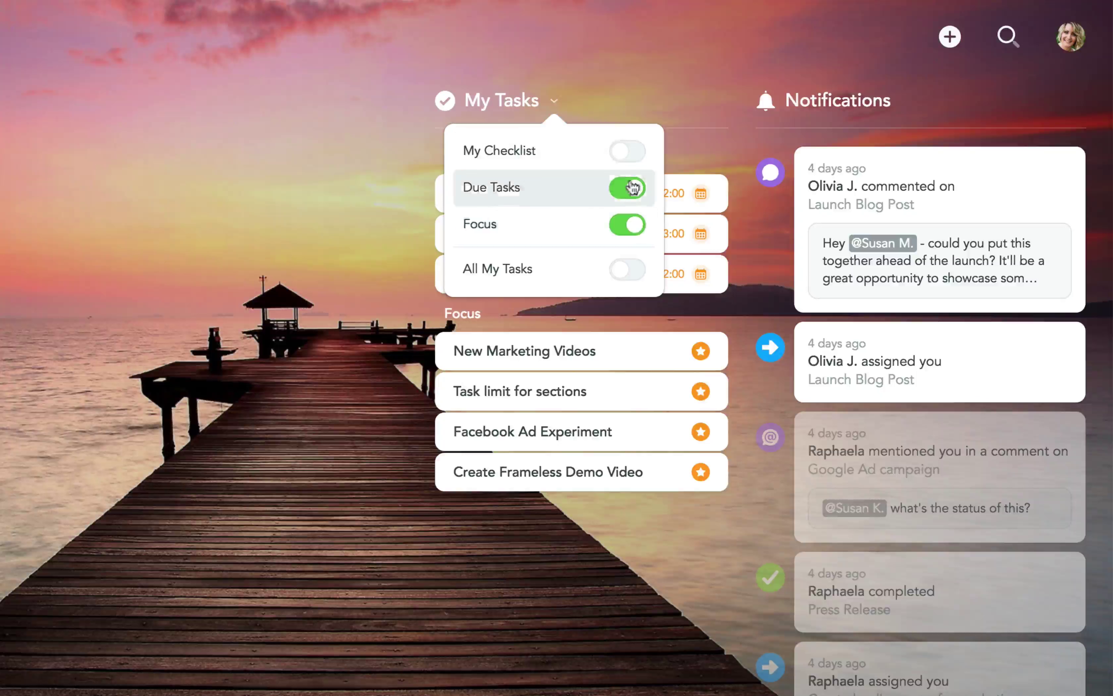
left_click(631, 159)
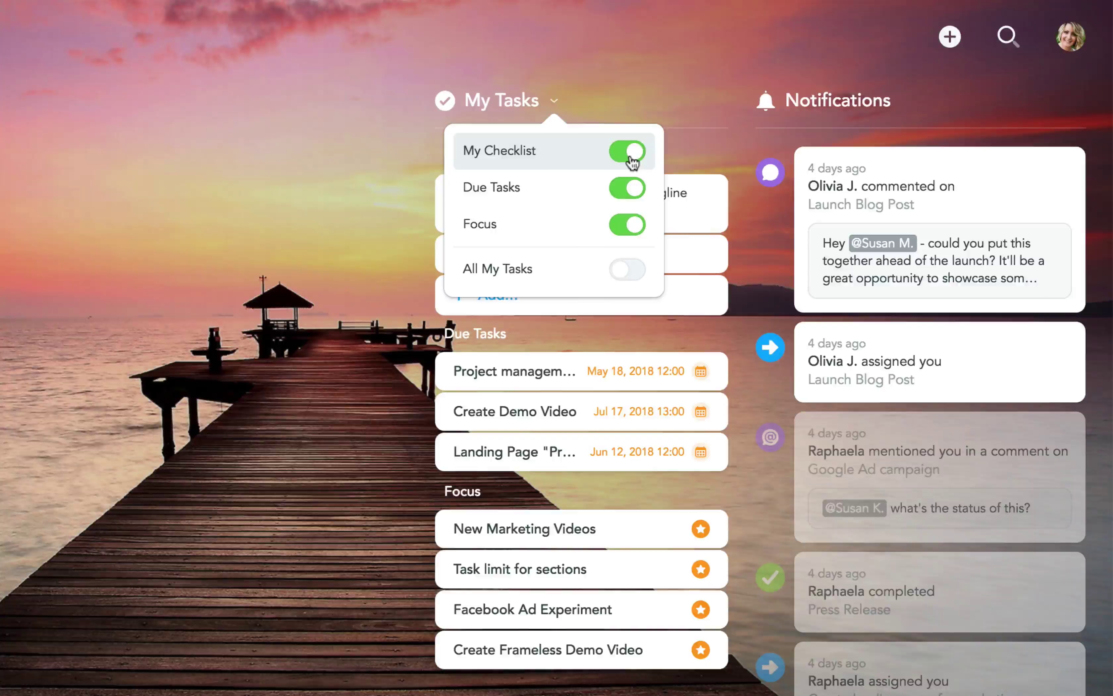
left_click(392, 337)
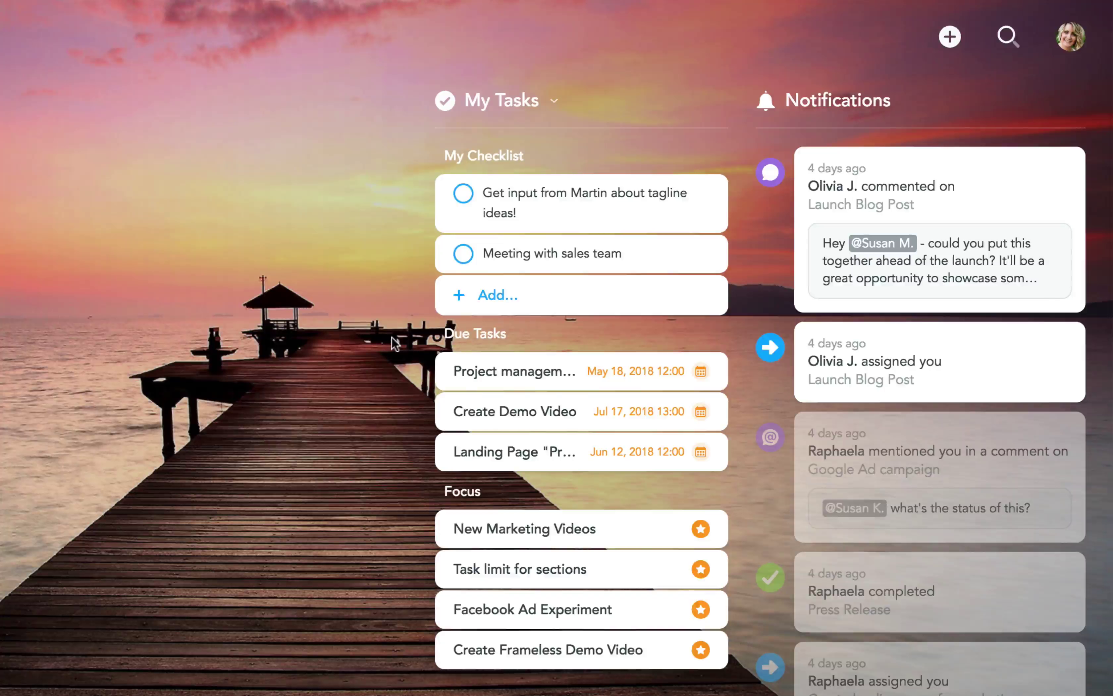
Add the checklist item 'Copy screenshots to Drive'
left_click(492, 299)
type("Copy screenshots to Drive")
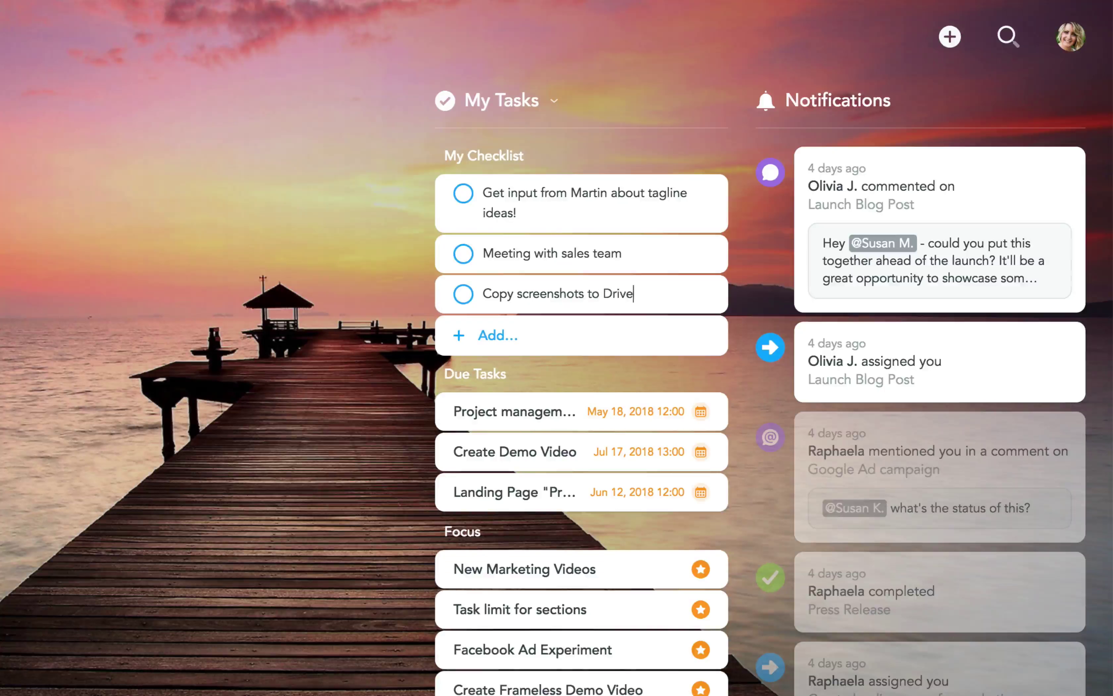
key("Return")
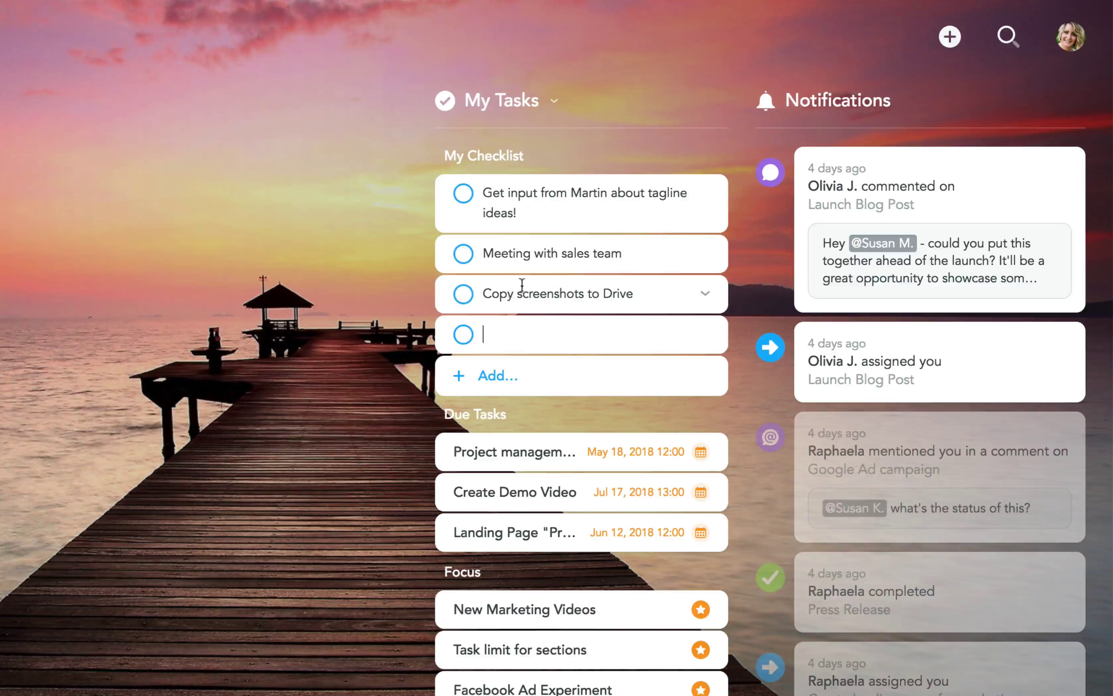
Convert the tagline-ideas checklist item into a task in Marketing's Upcoming section
left_click(705, 194)
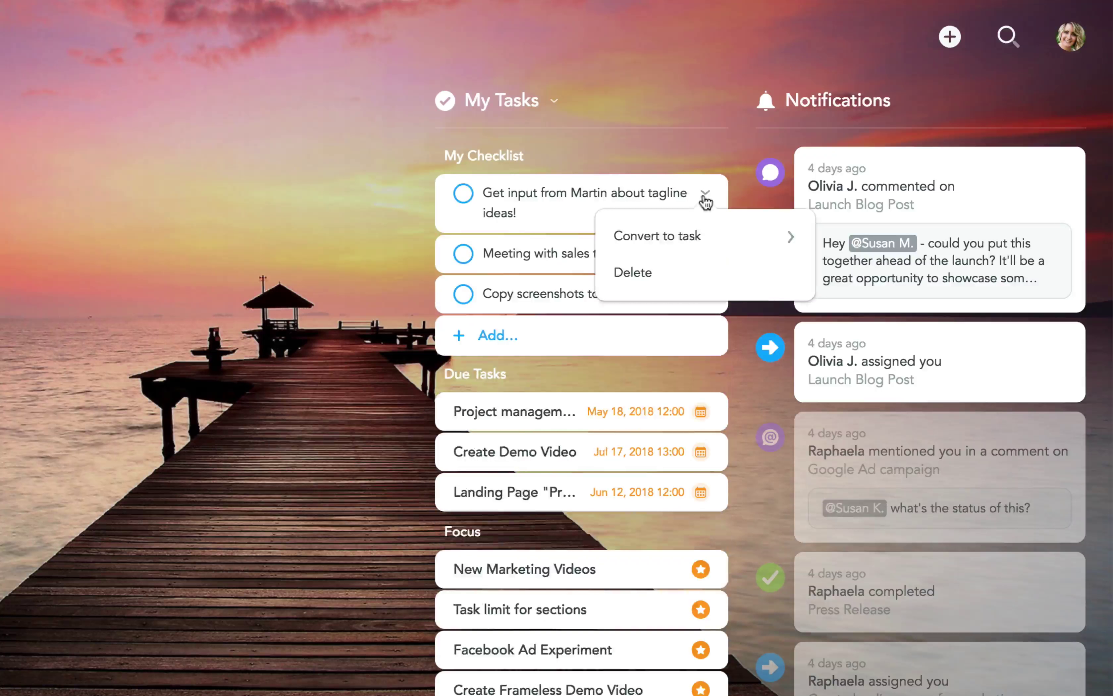
left_click(713, 237)
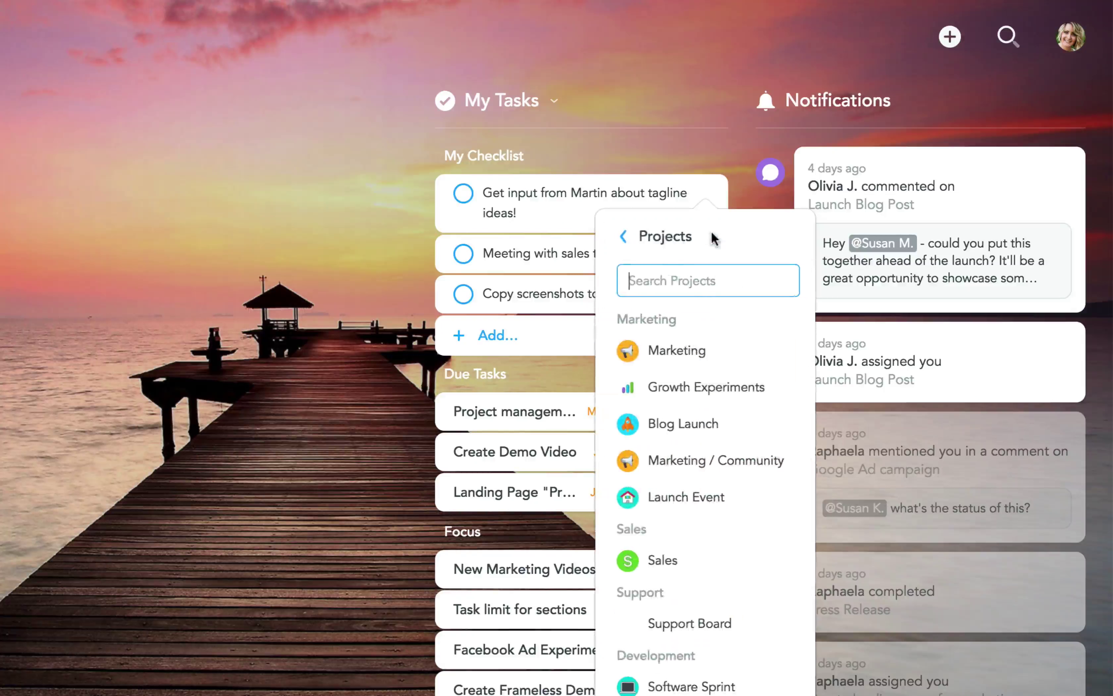
left_click(731, 361)
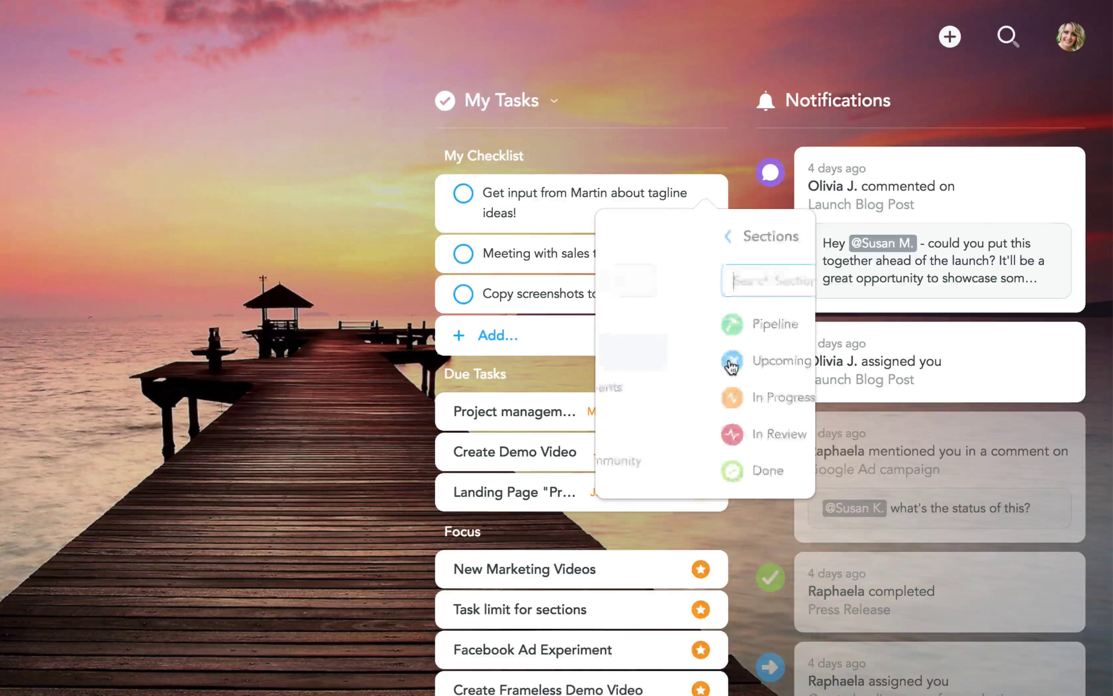
left_click(729, 362)
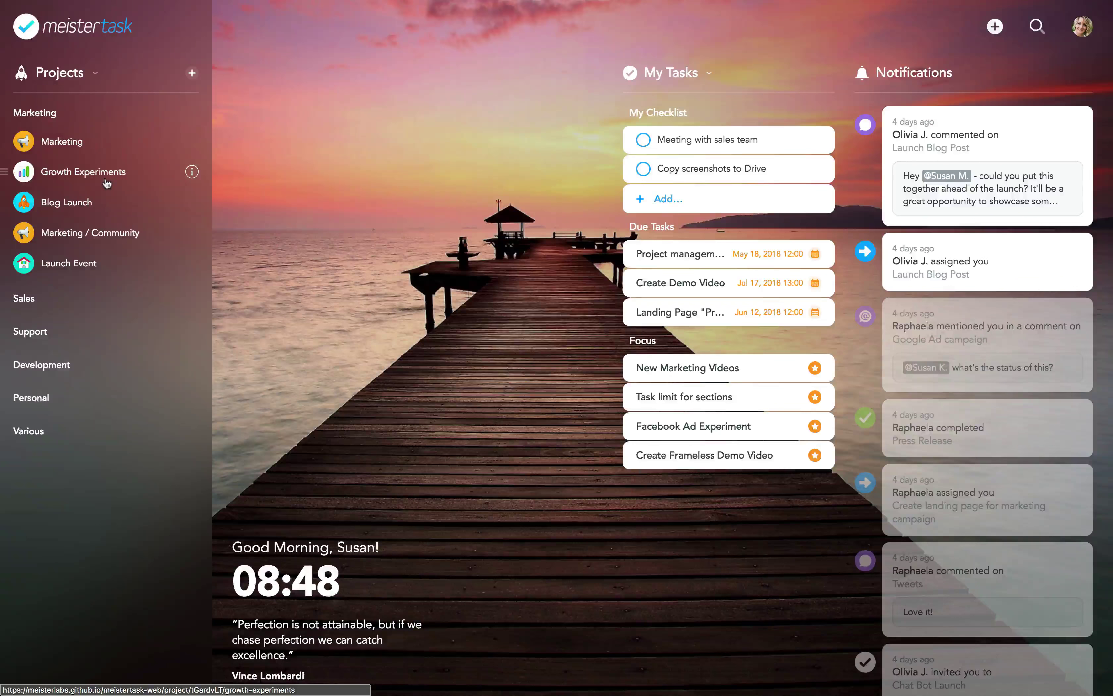
Open the Growth Experiments board, filter by 'Experiment' and the Growth tag, then reset all filters
left_click(107, 184)
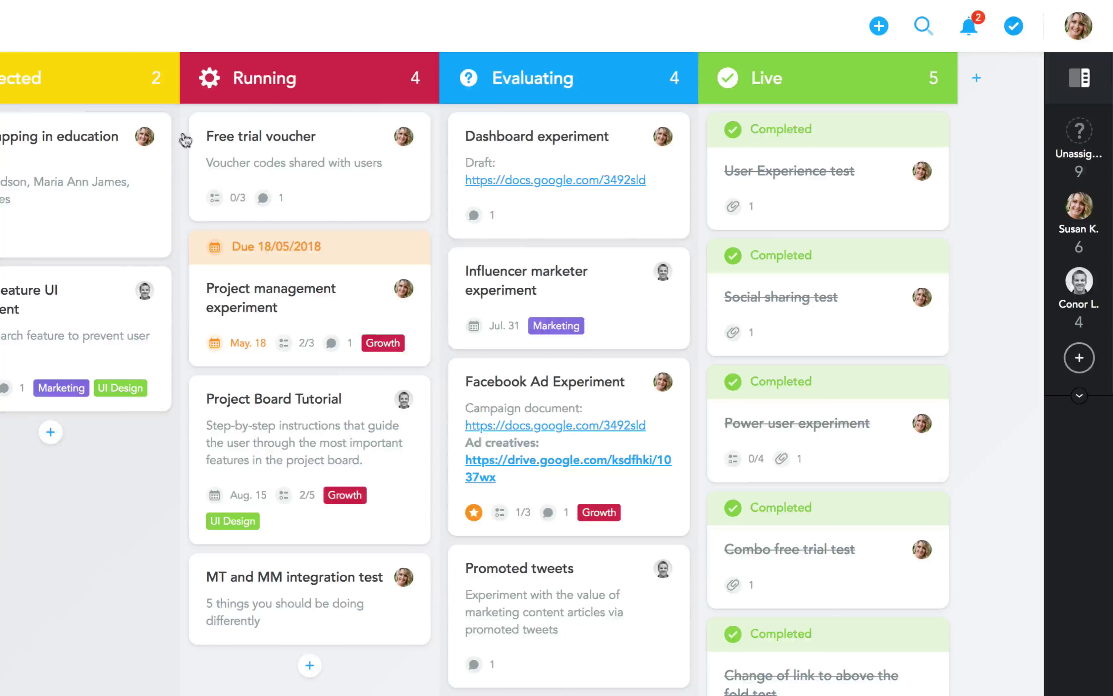
left_click(1083, 89)
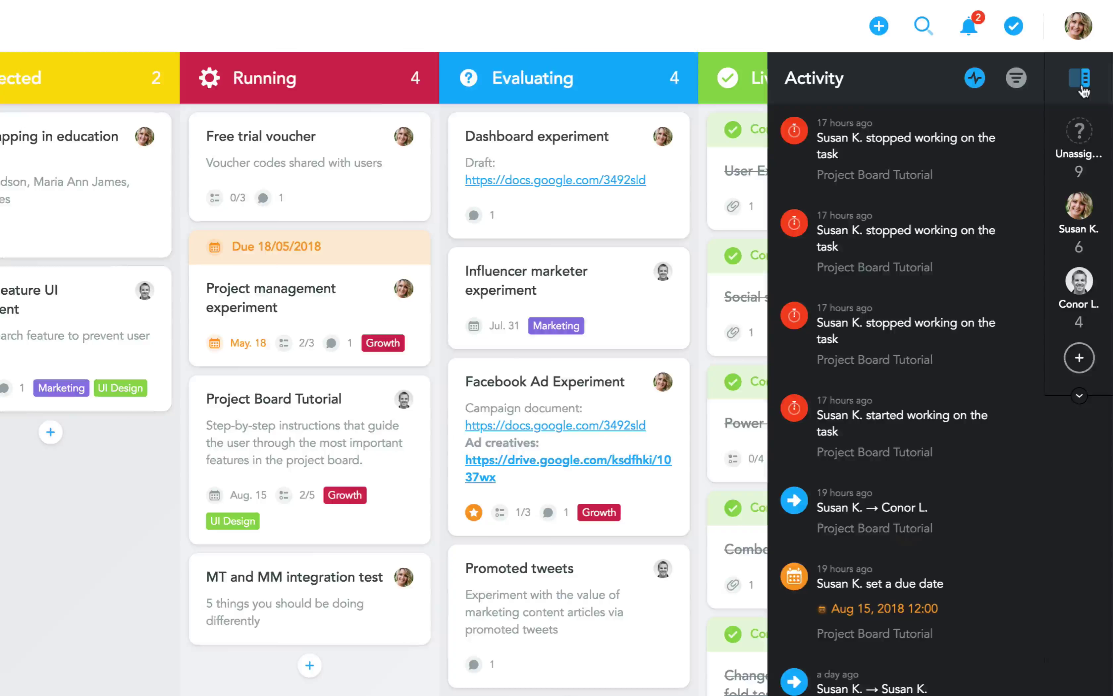
left_click(1018, 83)
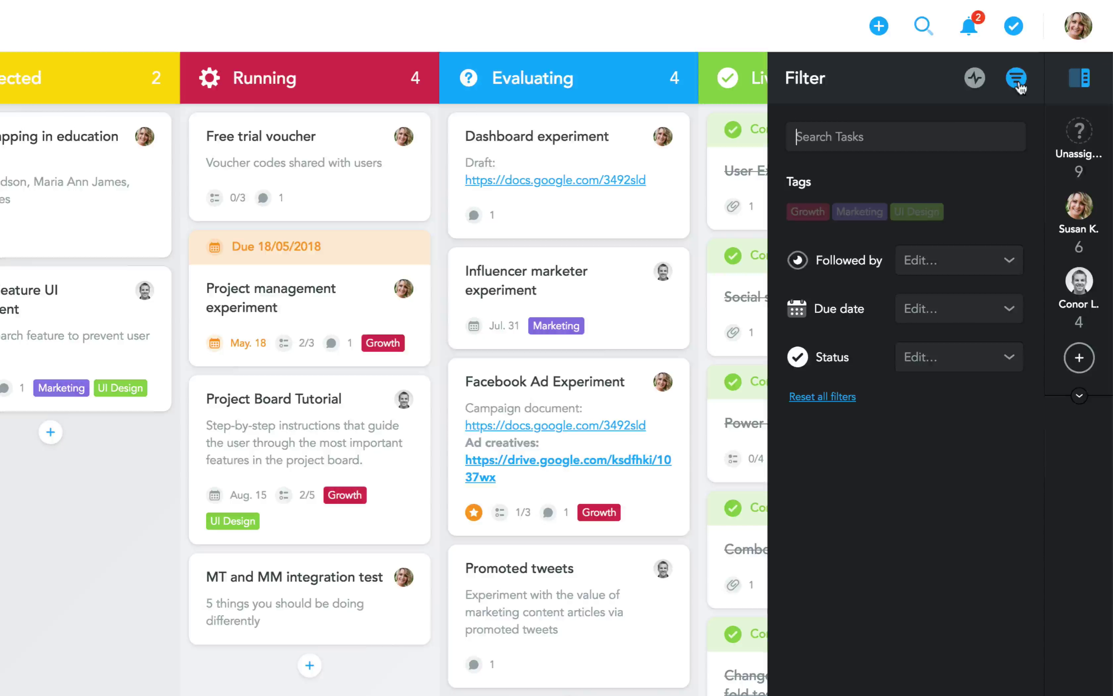
type("Experiment")
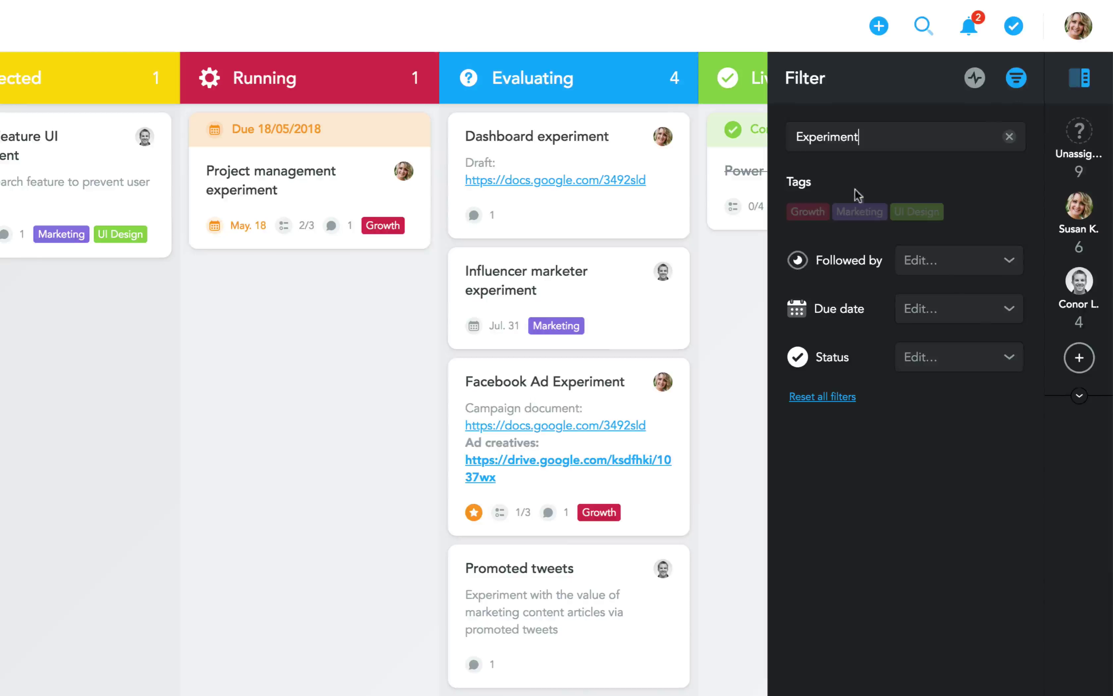
left_click(811, 216)
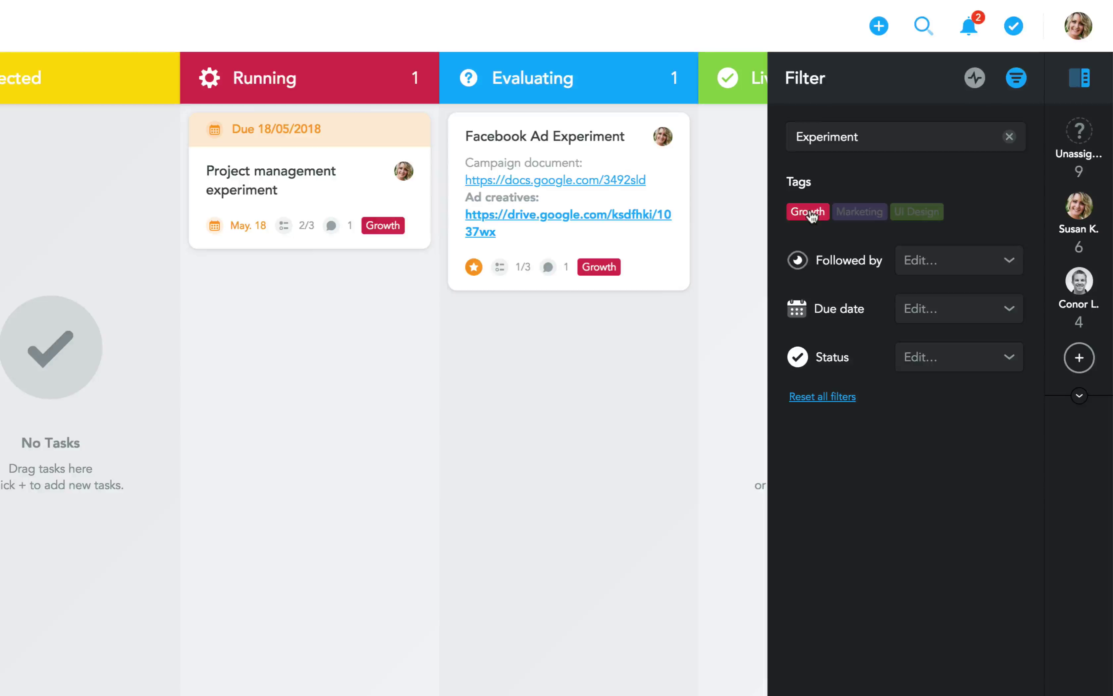
left_click(805, 397)
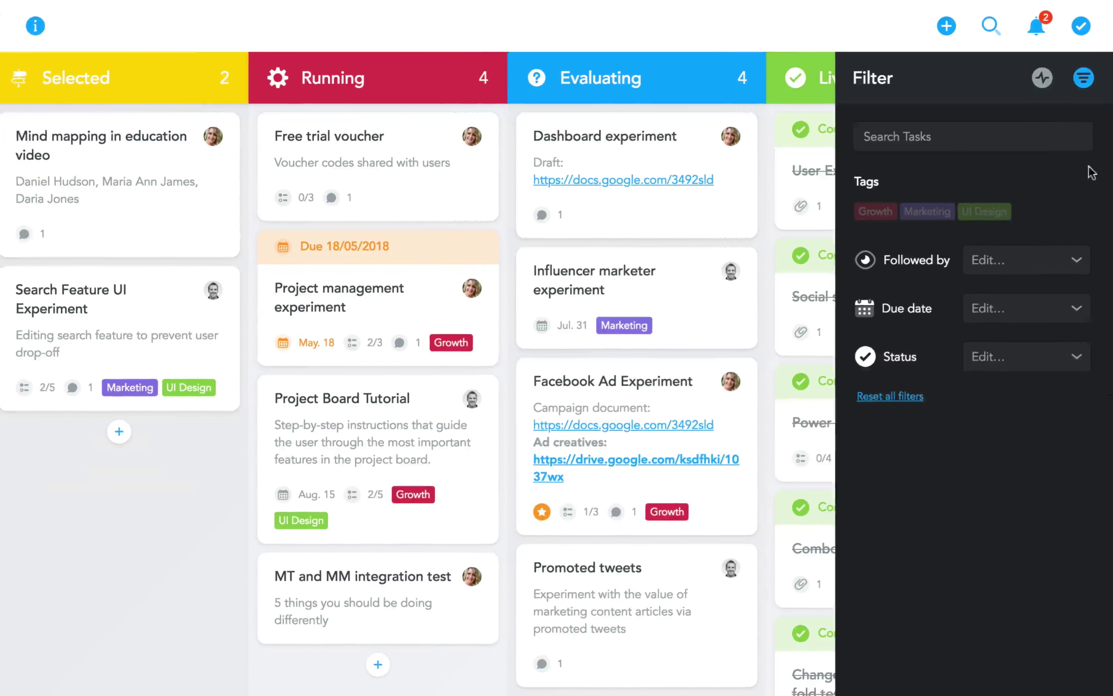
Add an Evaluating automation that tags tasks UI Design and Growth, applied to existing tasks too
left_click(1083, 77)
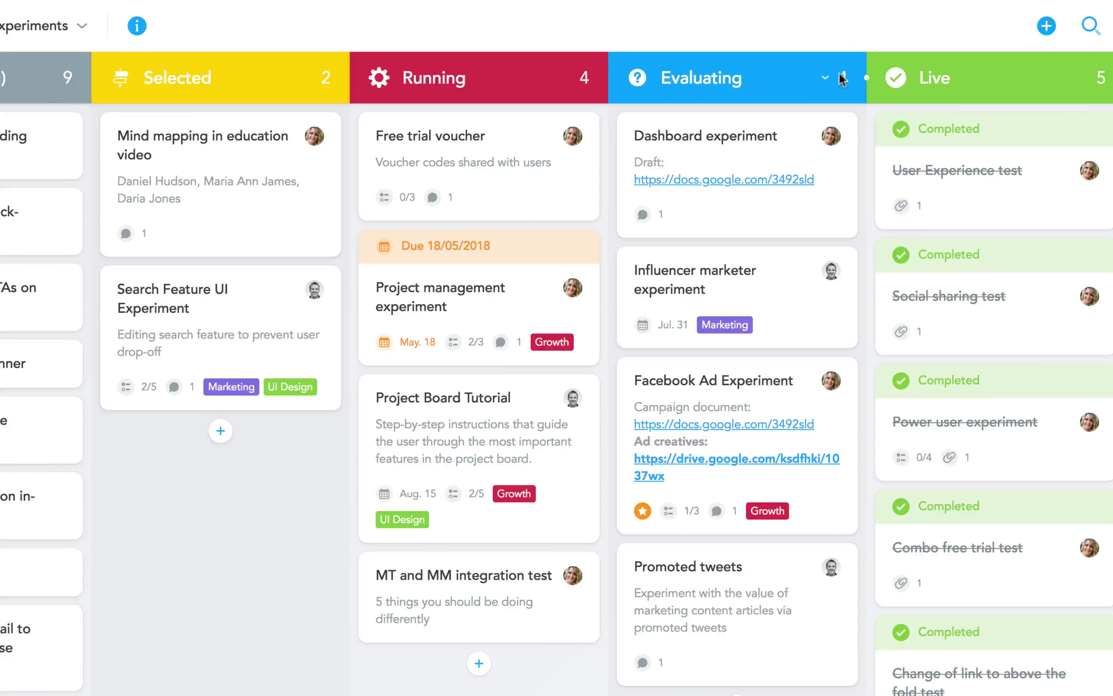
left_click(832, 80)
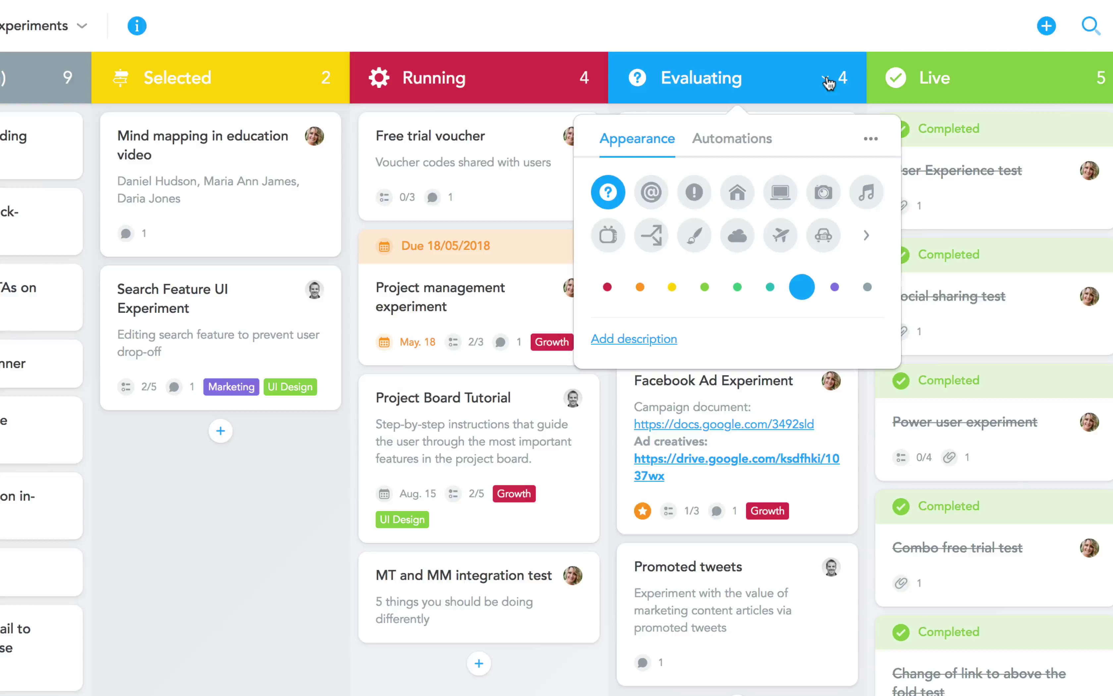
left_click(736, 148)
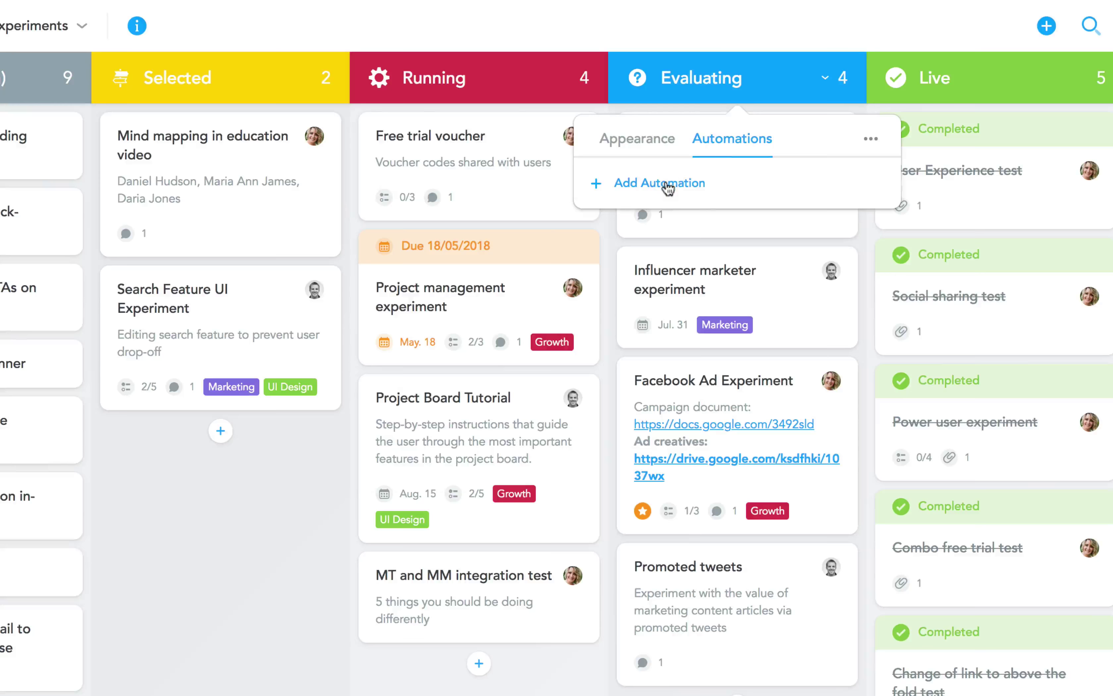
left_click(668, 184)
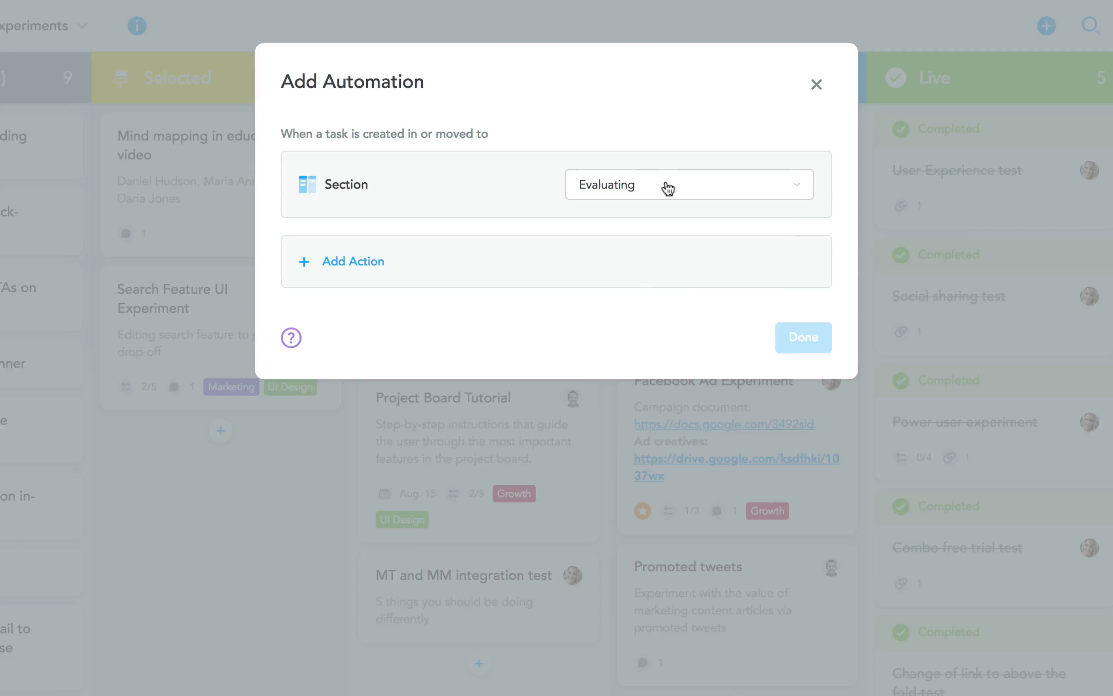
left_click(667, 187)
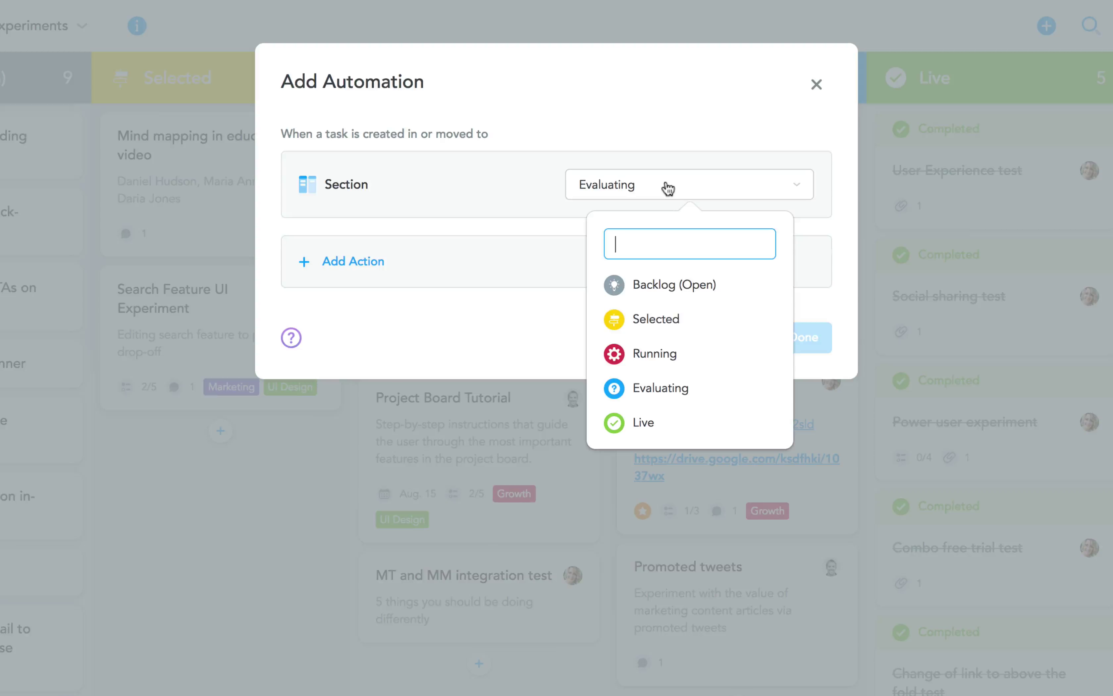
left_click(363, 261)
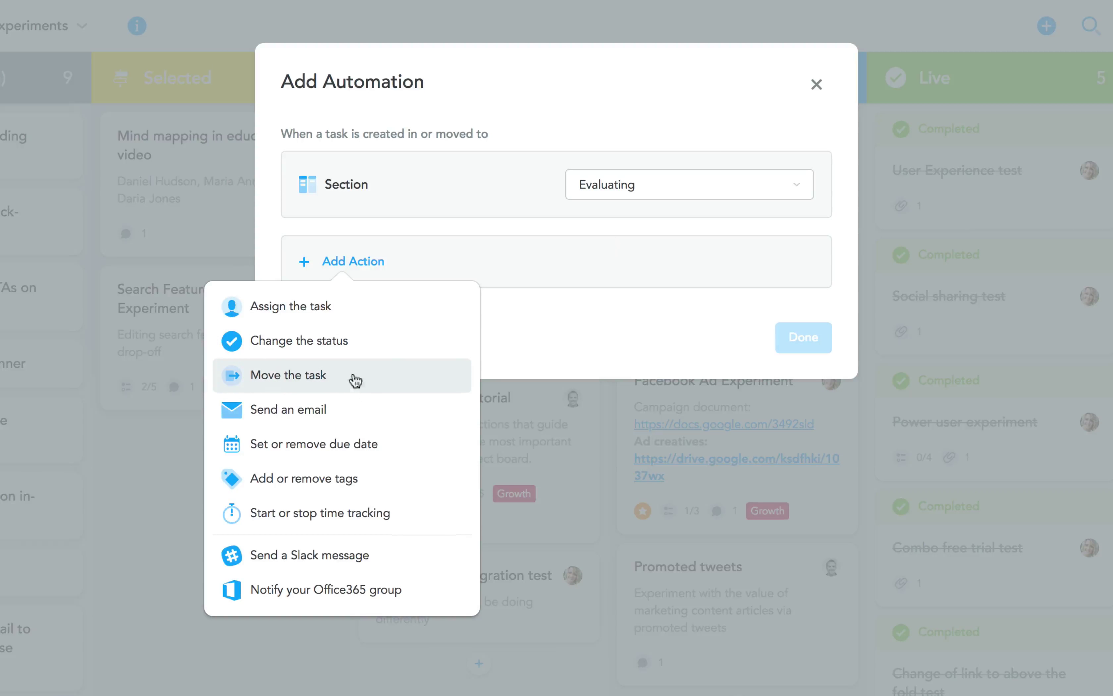
left_click(345, 481)
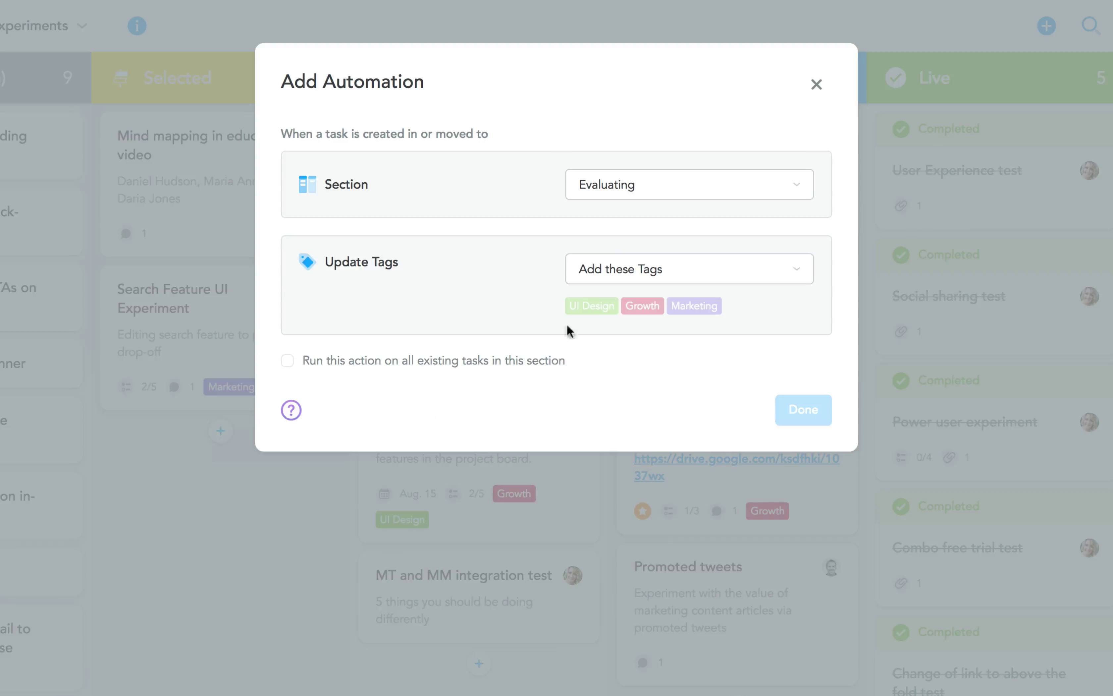
left_click(591, 312)
left_click(639, 312)
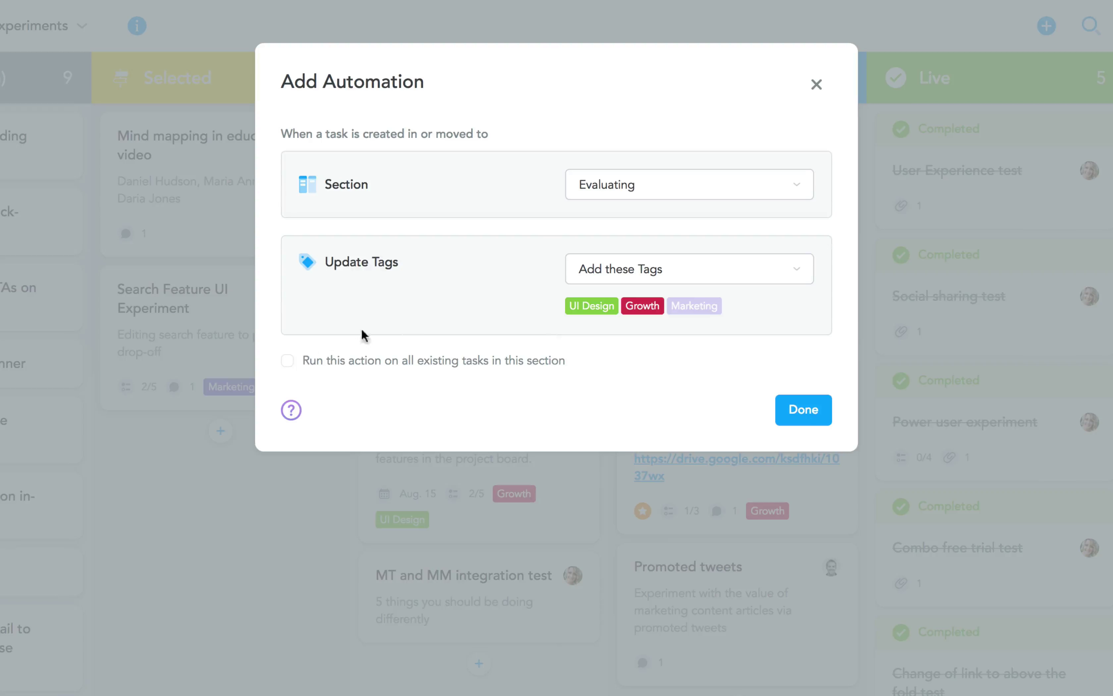
left_click(289, 364)
left_click(799, 415)
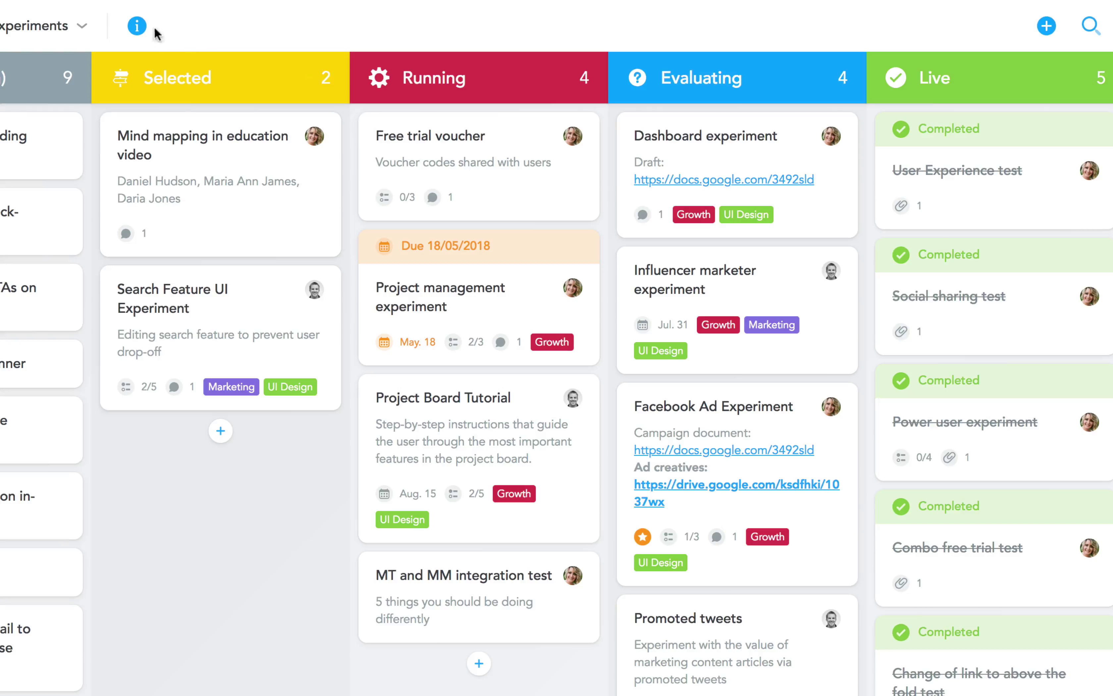
Open the Growth Experiments project properties and look at its visibility options
left_click(138, 27)
left_click(83, 78)
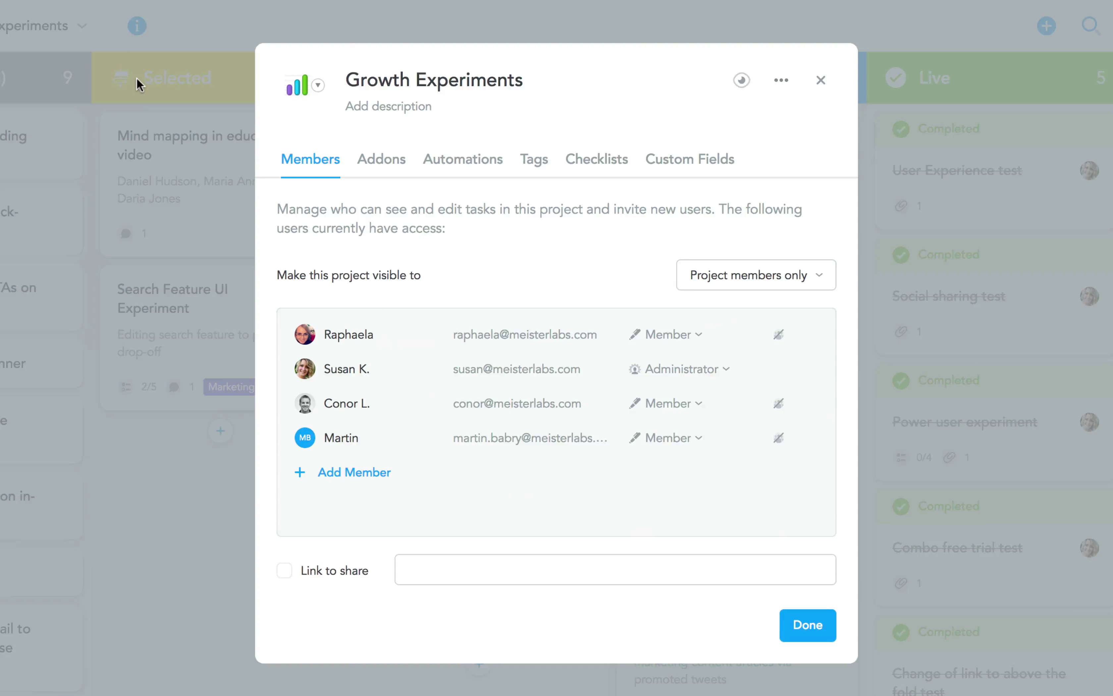
left_click(781, 281)
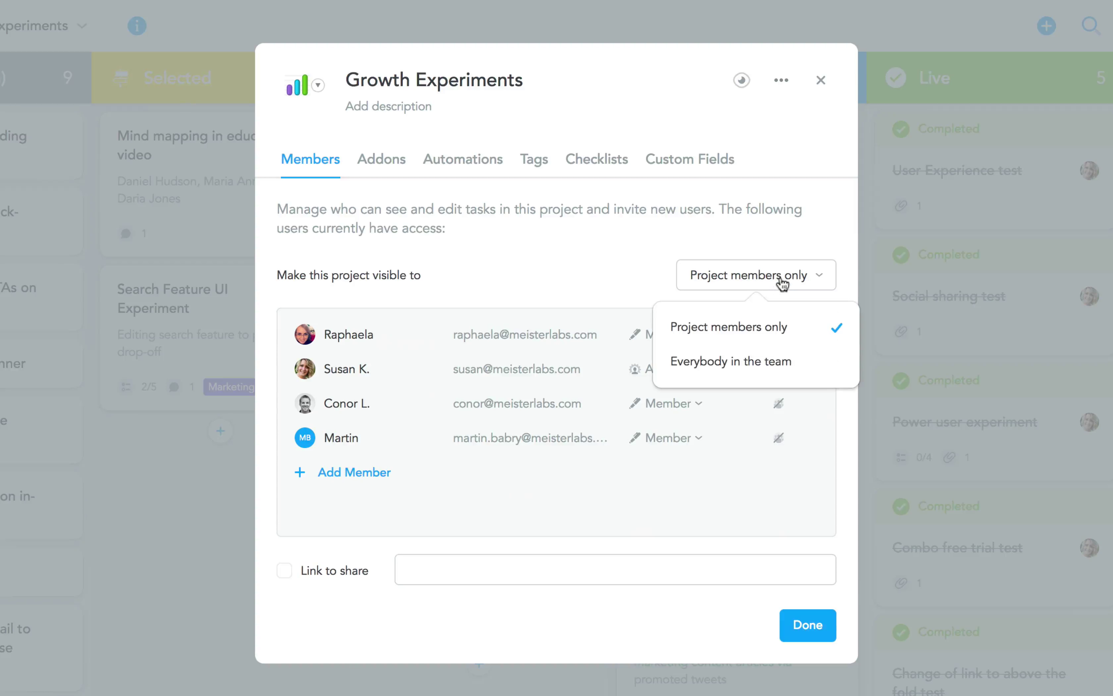
left_click(658, 289)
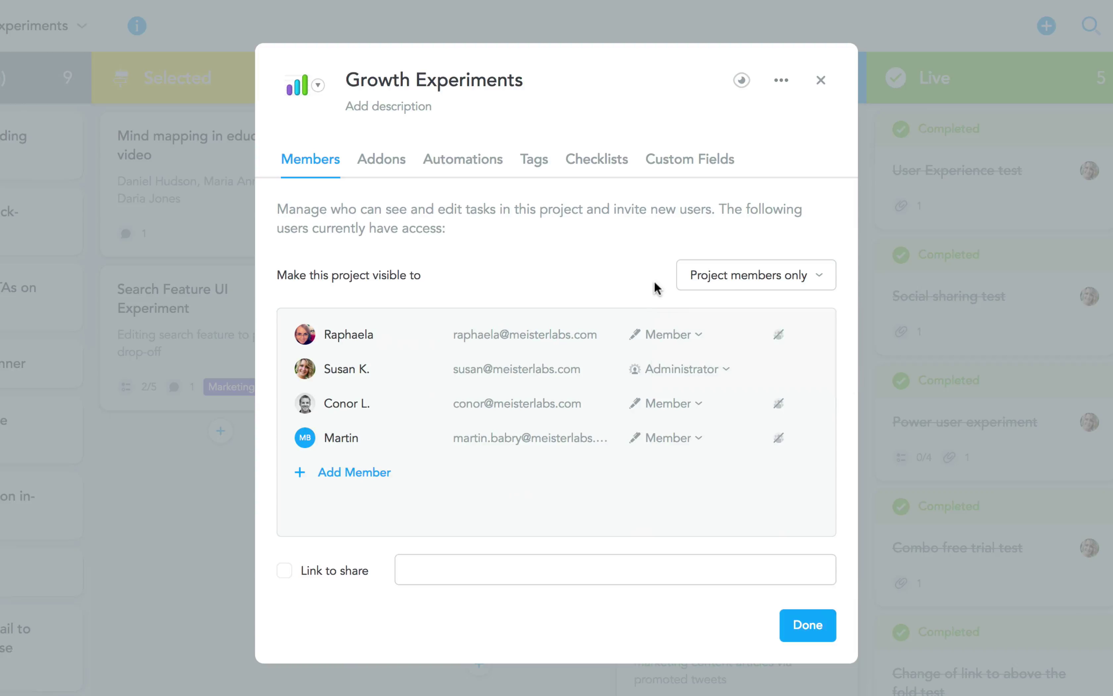
Make the first member a Commenter and start watching the project
left_click(701, 339)
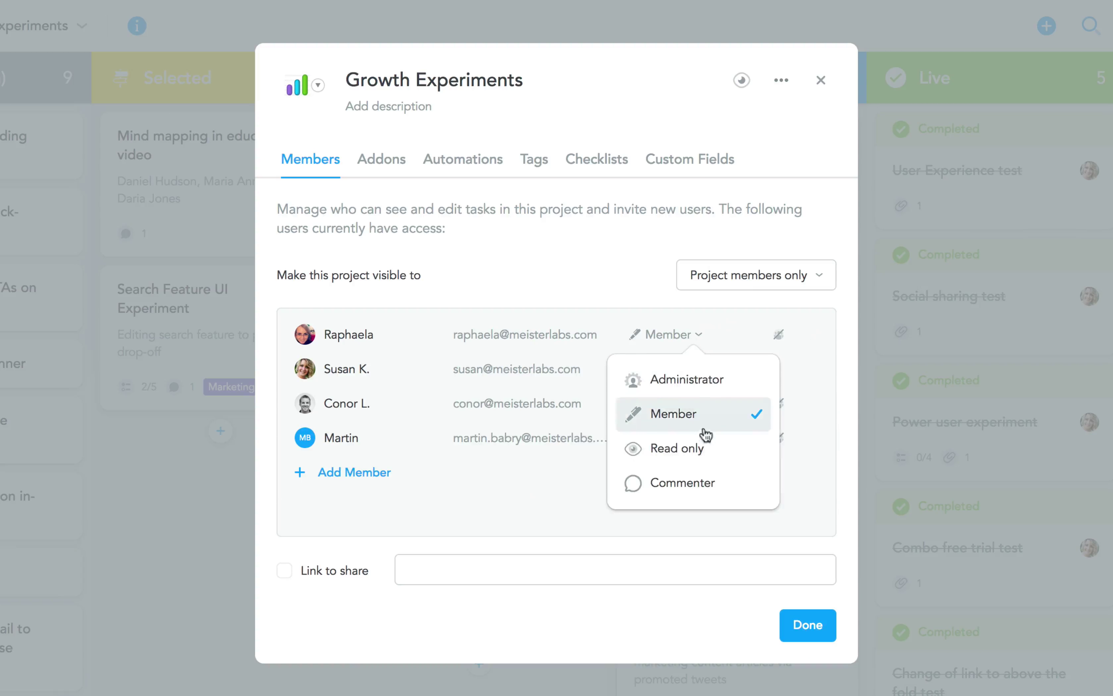
left_click(705, 476)
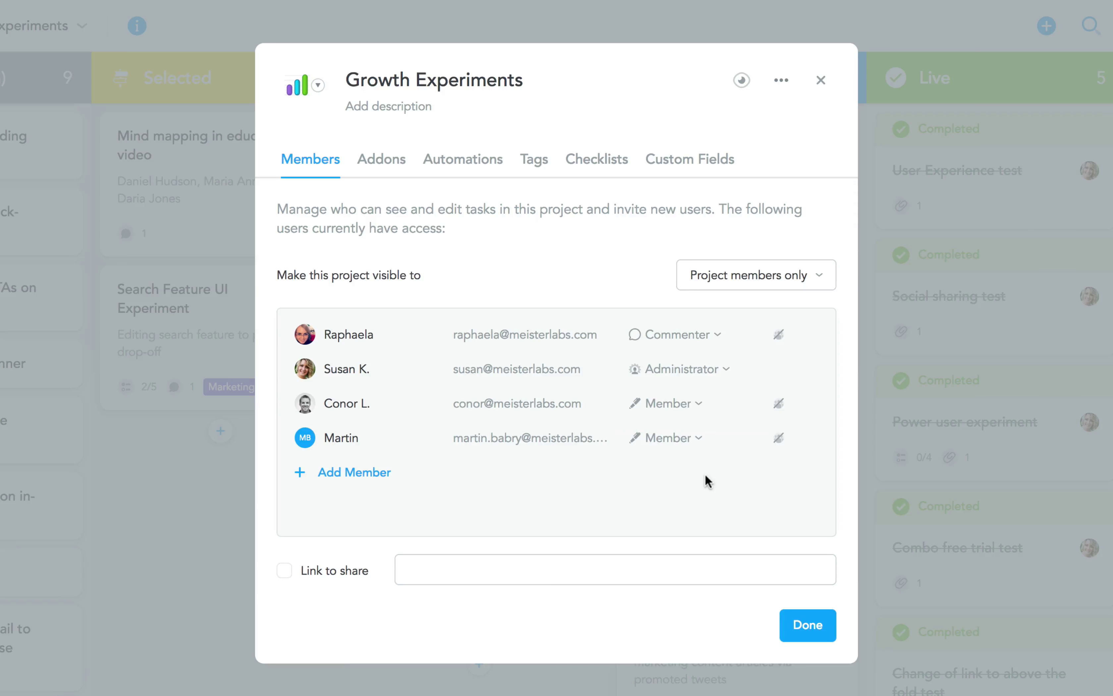
left_click(448, 108)
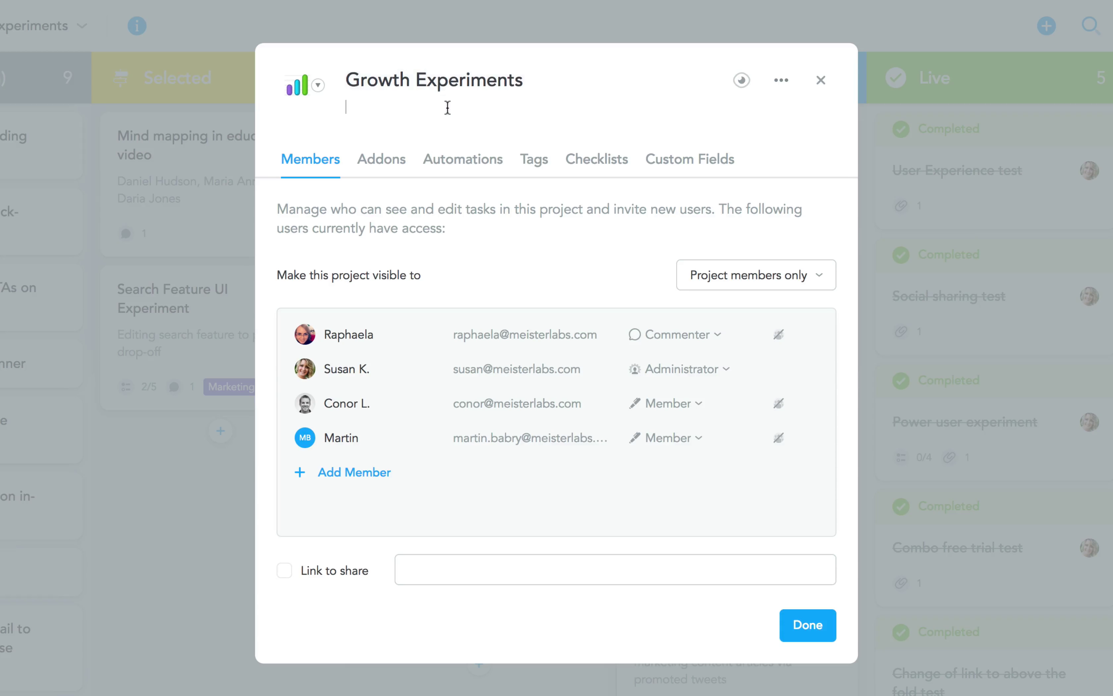
left_click(742, 82)
Browse the project's Add-ons list, then its Tags, Checklists and Custom Fields pages
left_click(403, 161)
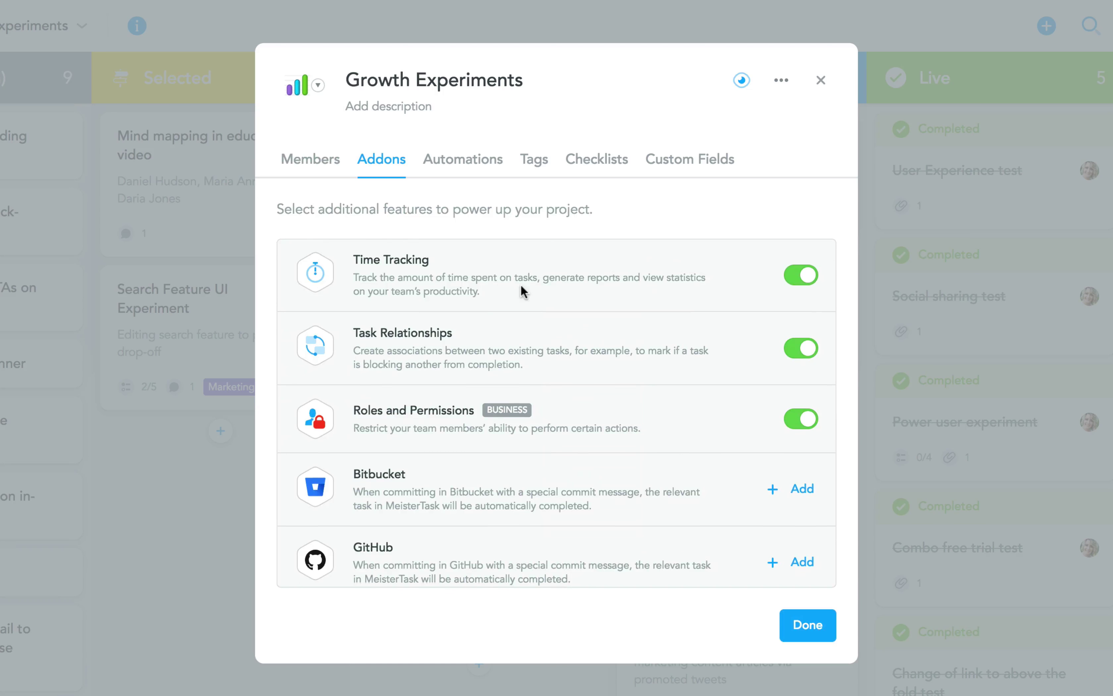
scroll(522, 288, "down", 6)
scroll(521, 287, "down", 4)
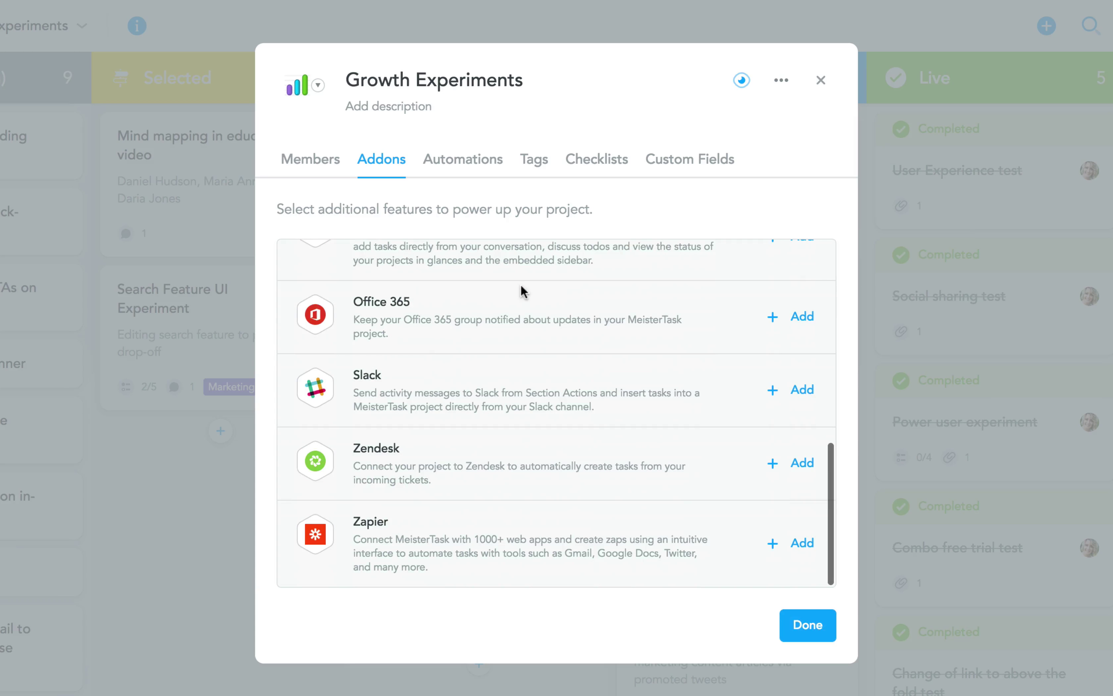
left_click(531, 162)
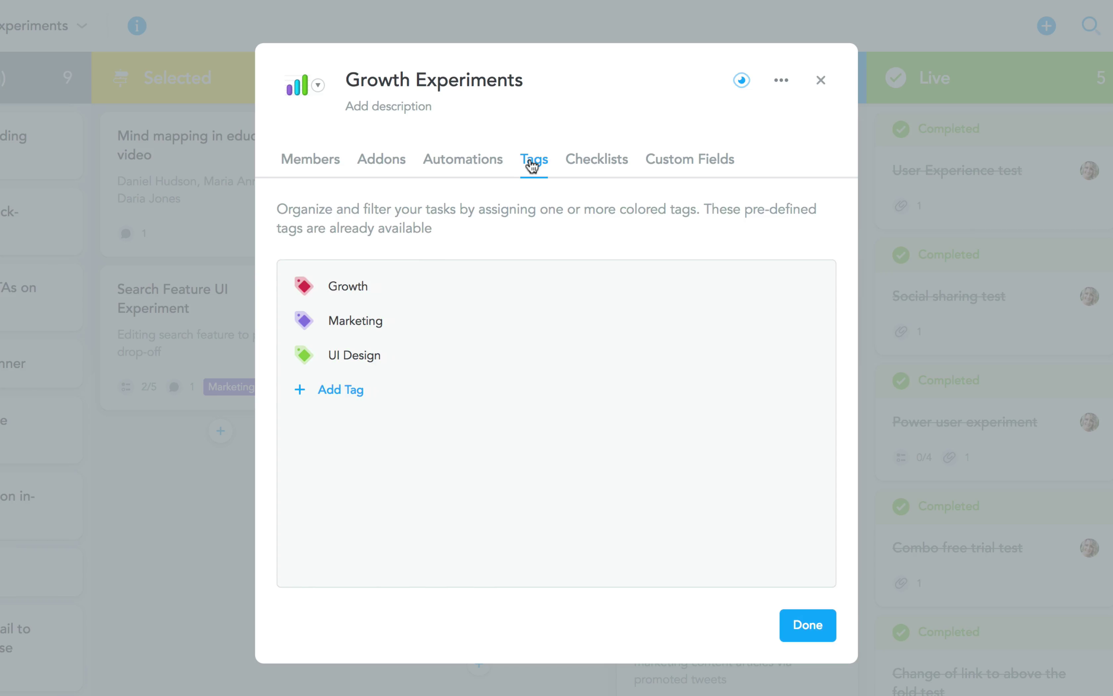
left_click(604, 162)
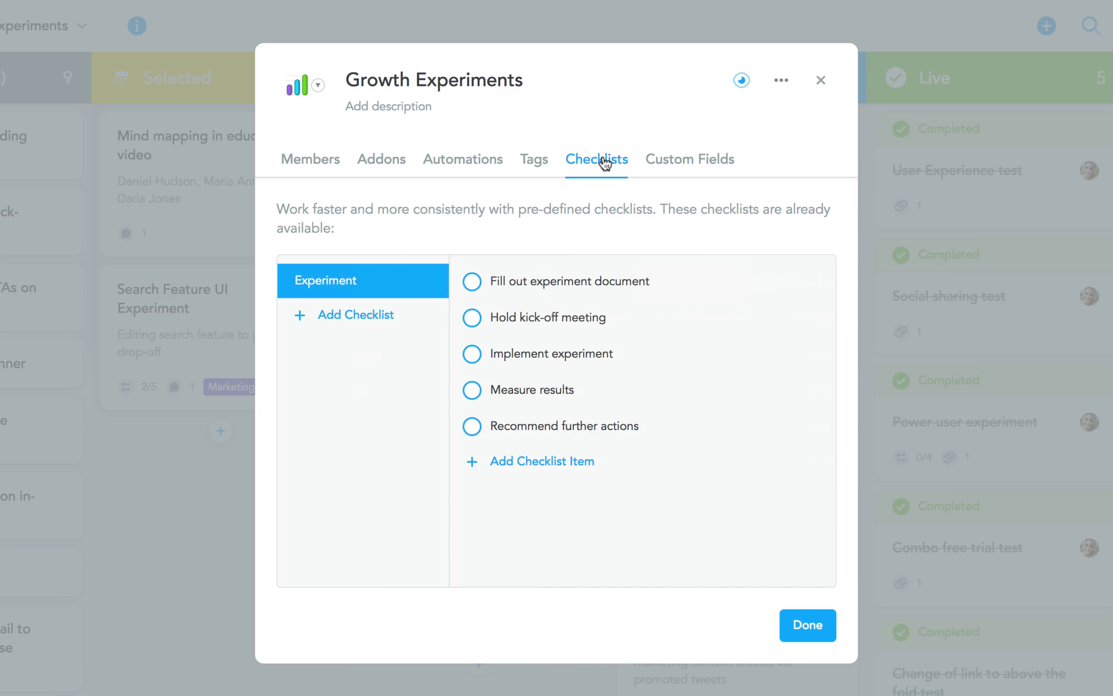
left_click(691, 173)
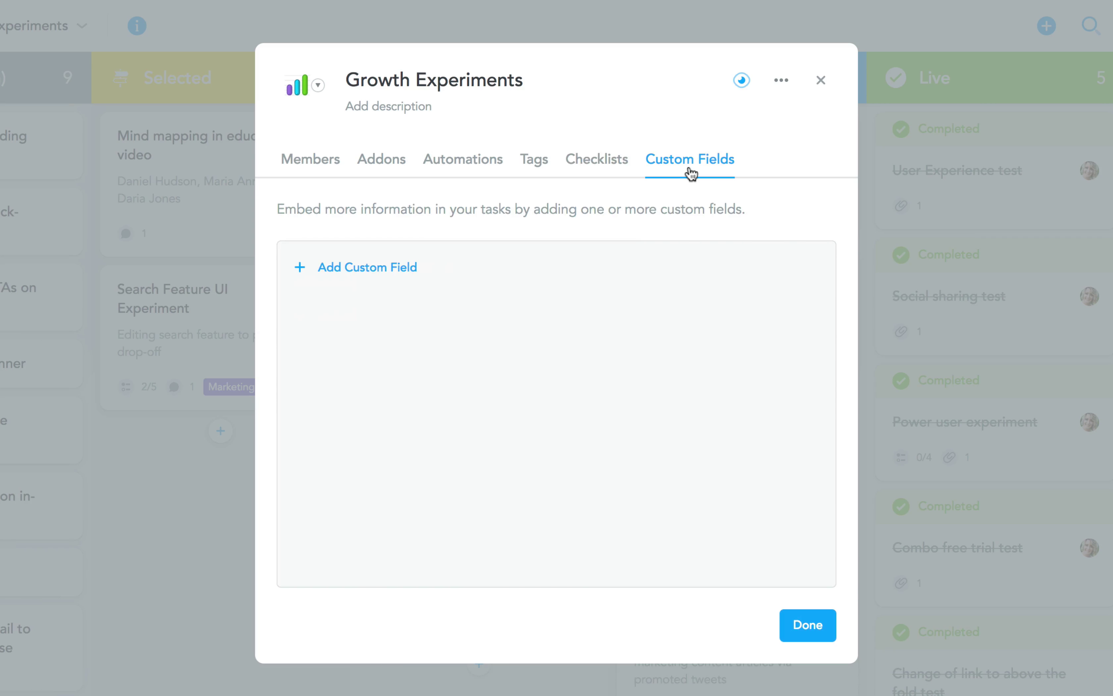
Add two custom fields named Experiment ID and Experiment Owner
left_click(385, 266)
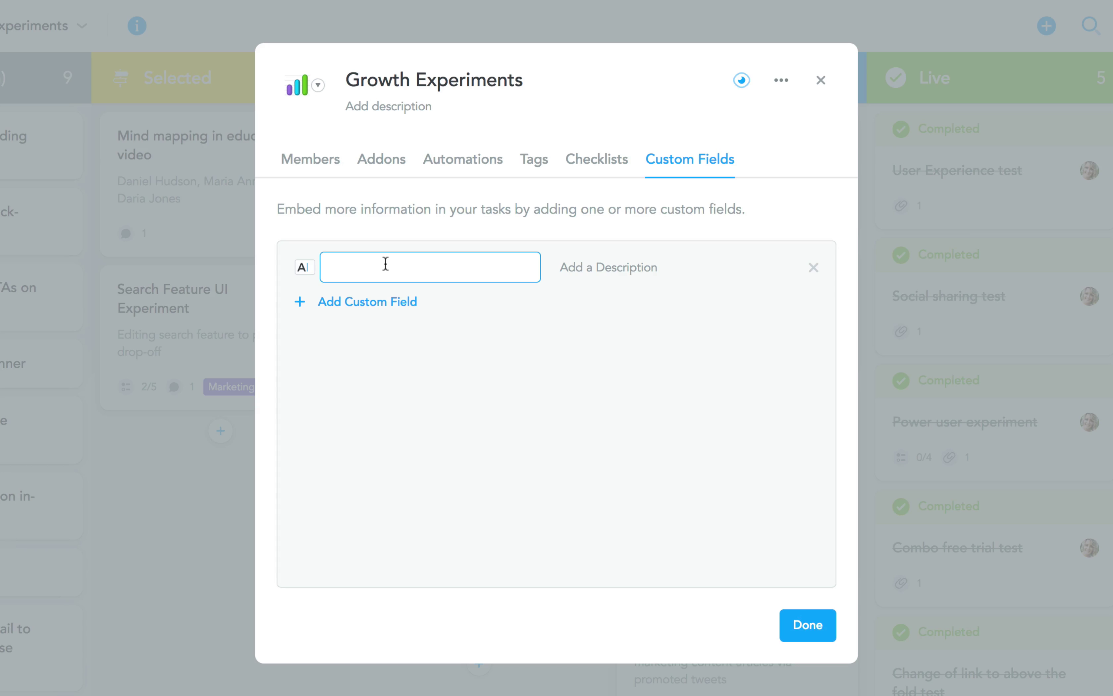
type("Experiment ID")
key("Return")
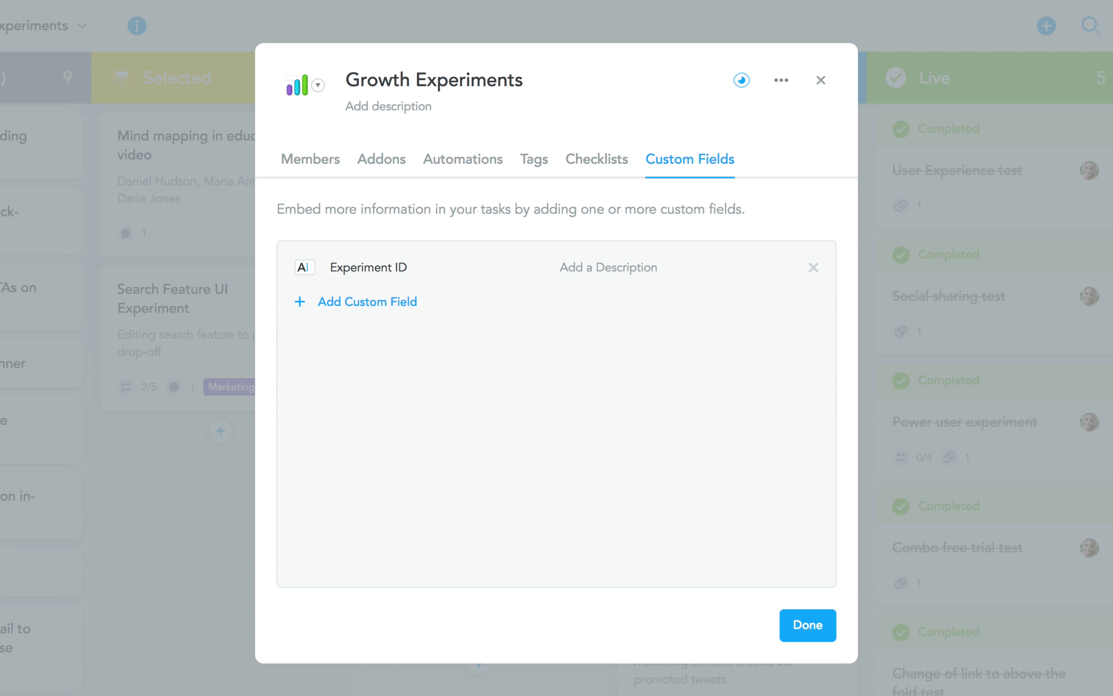
left_click(350, 303)
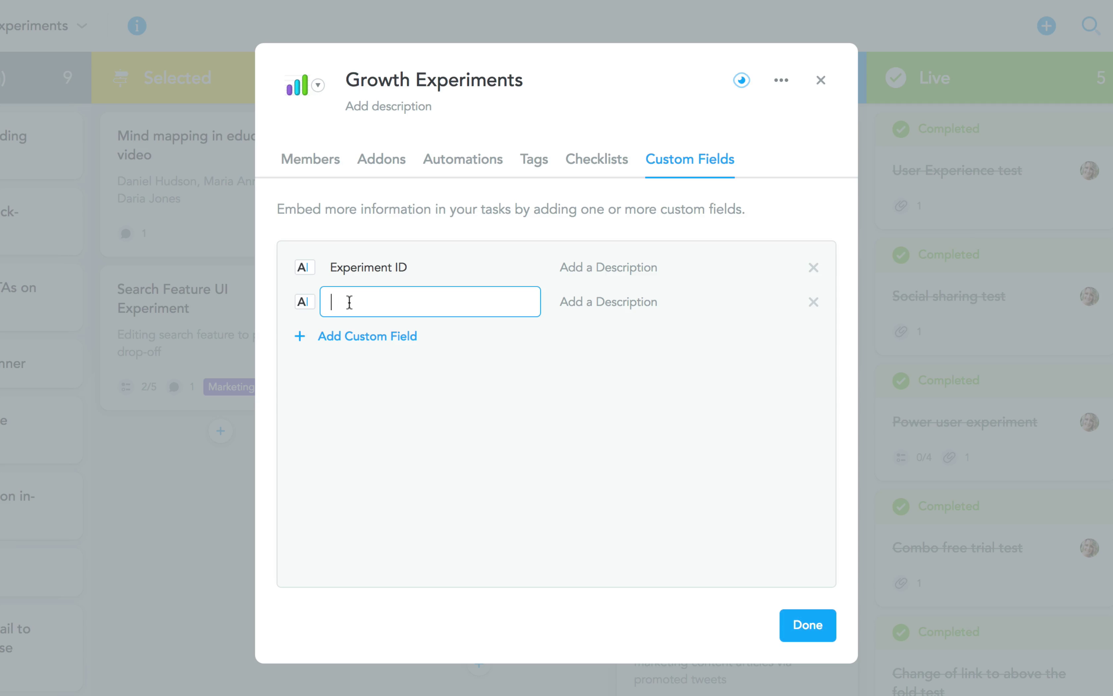
type("Experiment Owner")
key("Return")
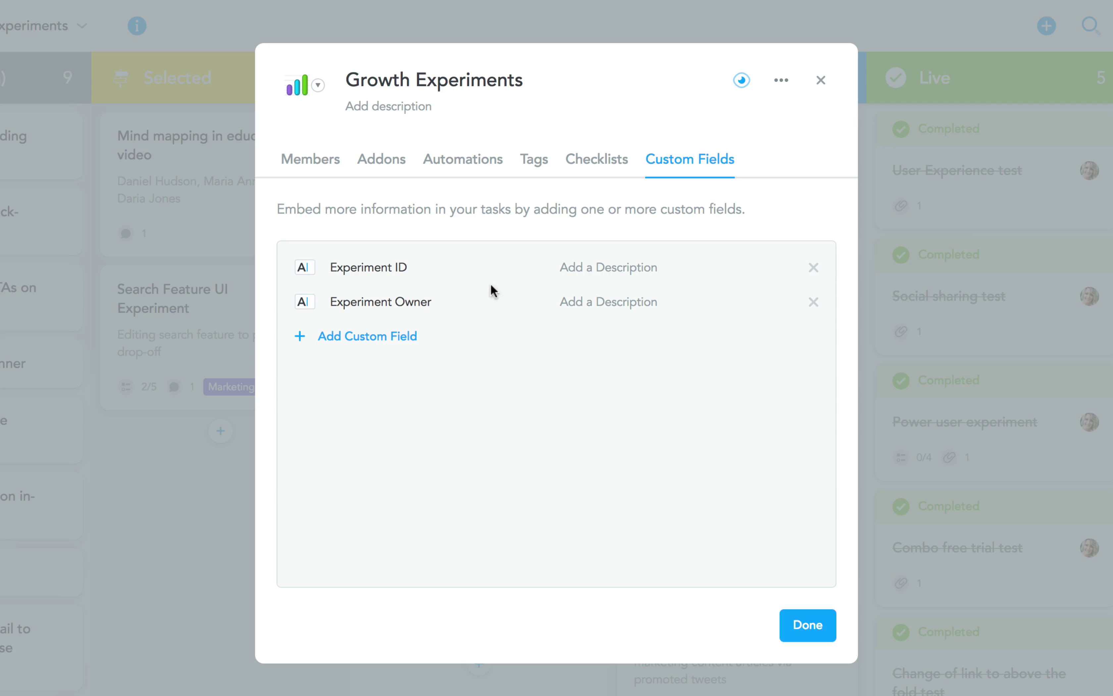
Describe Experiment ID as 'e.g. UI18-35' and Experiment Owner as 'First and last name'
left_click(603, 268)
type("e.g. UI18-35")
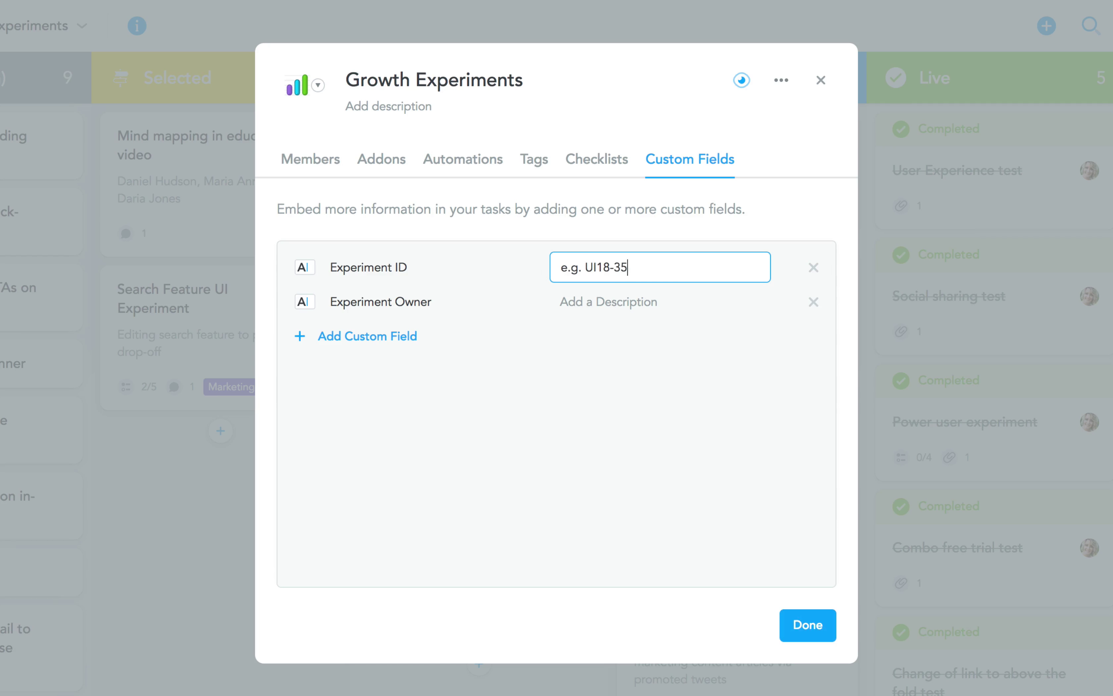
key("Return")
left_click(611, 304)
type("First and last name")
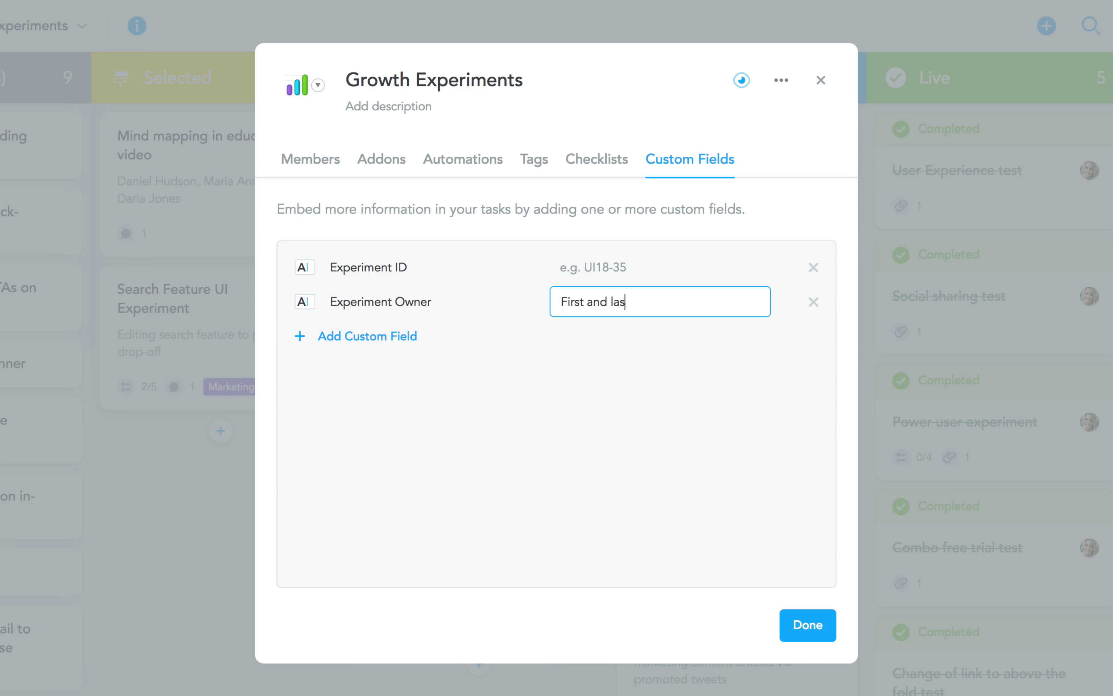
key("Return")
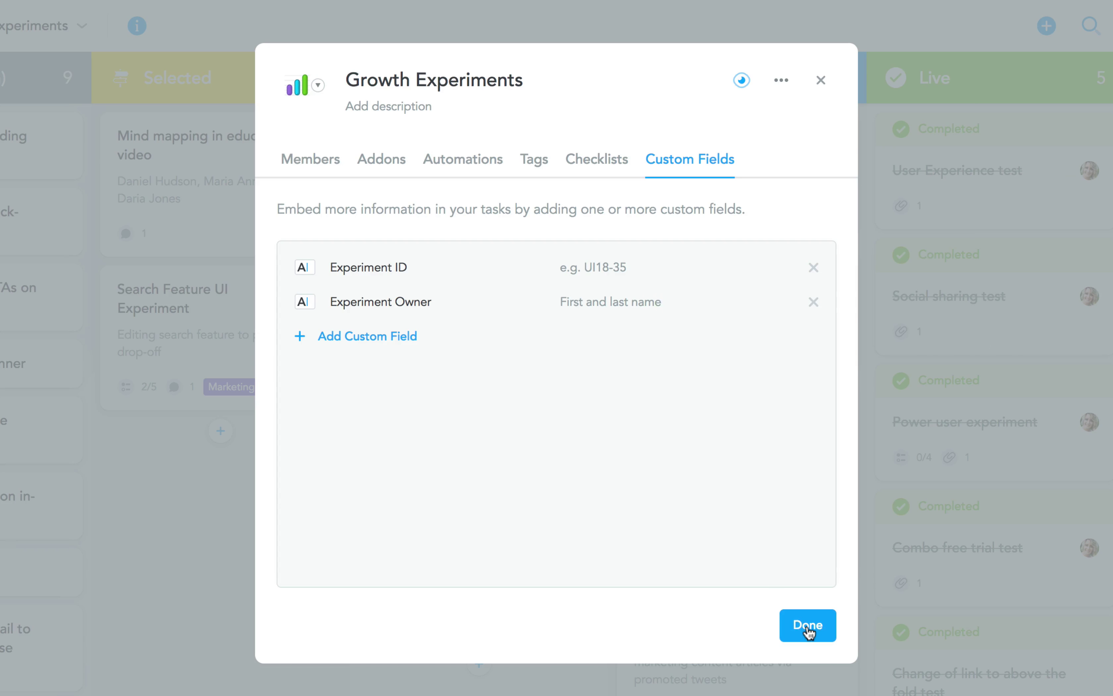
Give the Project Board Tutorial task Experiment ID MA18-13 and the owner's full name as Experiment Owner
left_click(807, 626)
left_click(531, 402)
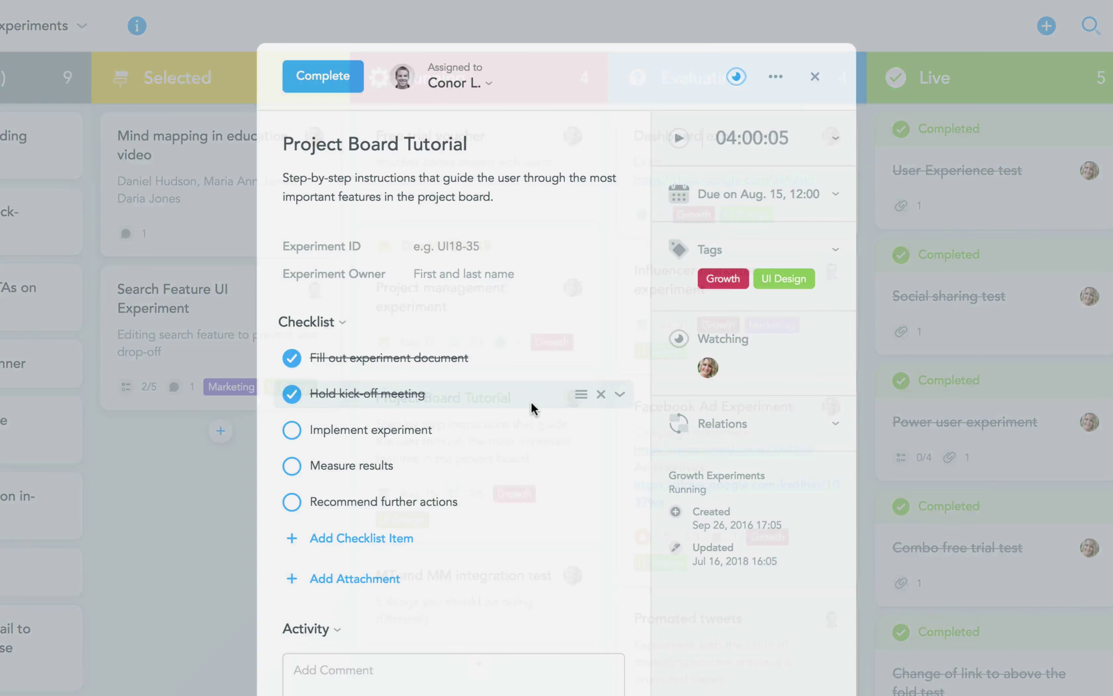
left_click(514, 249)
type("M")
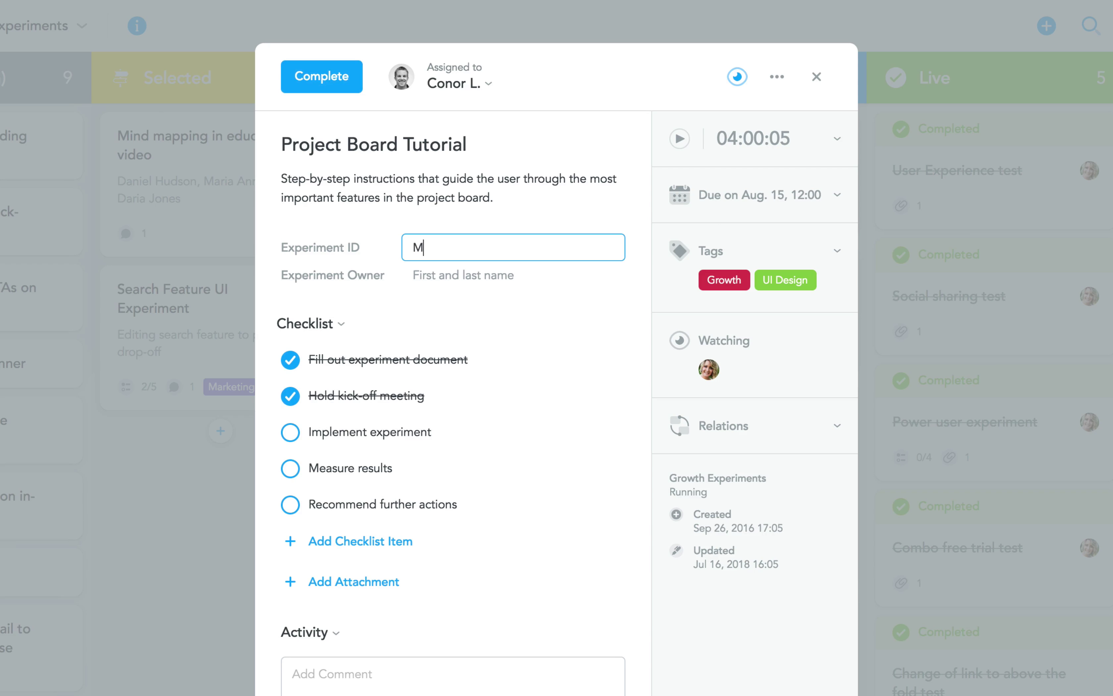
type("A18-13")
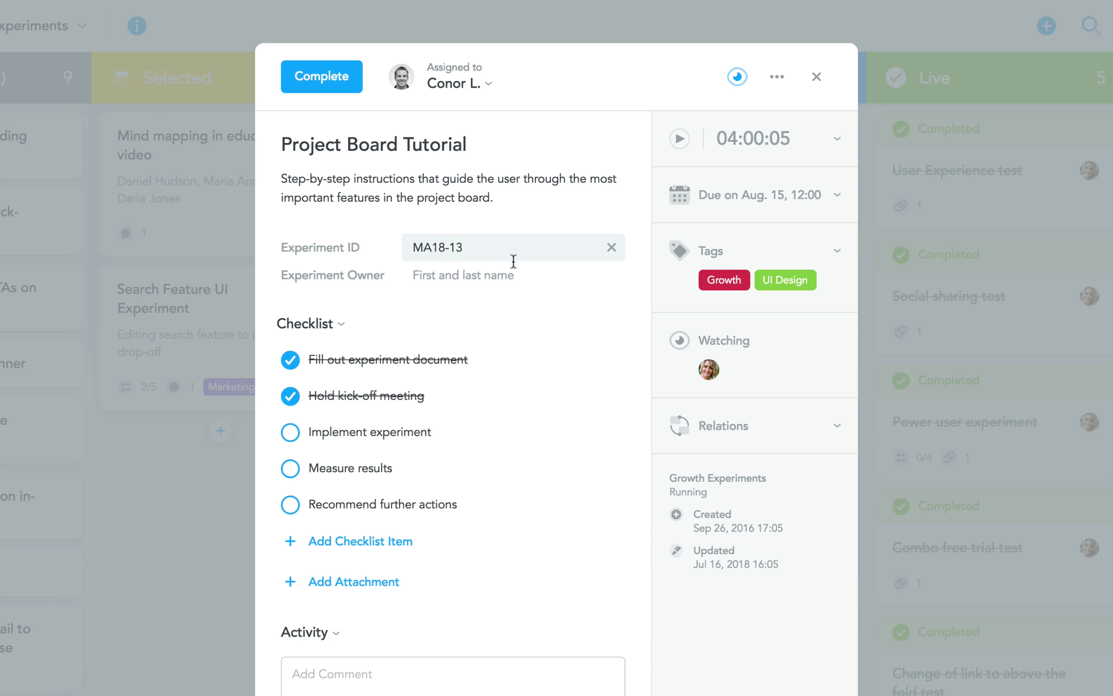
left_click(499, 282)
key("Return")
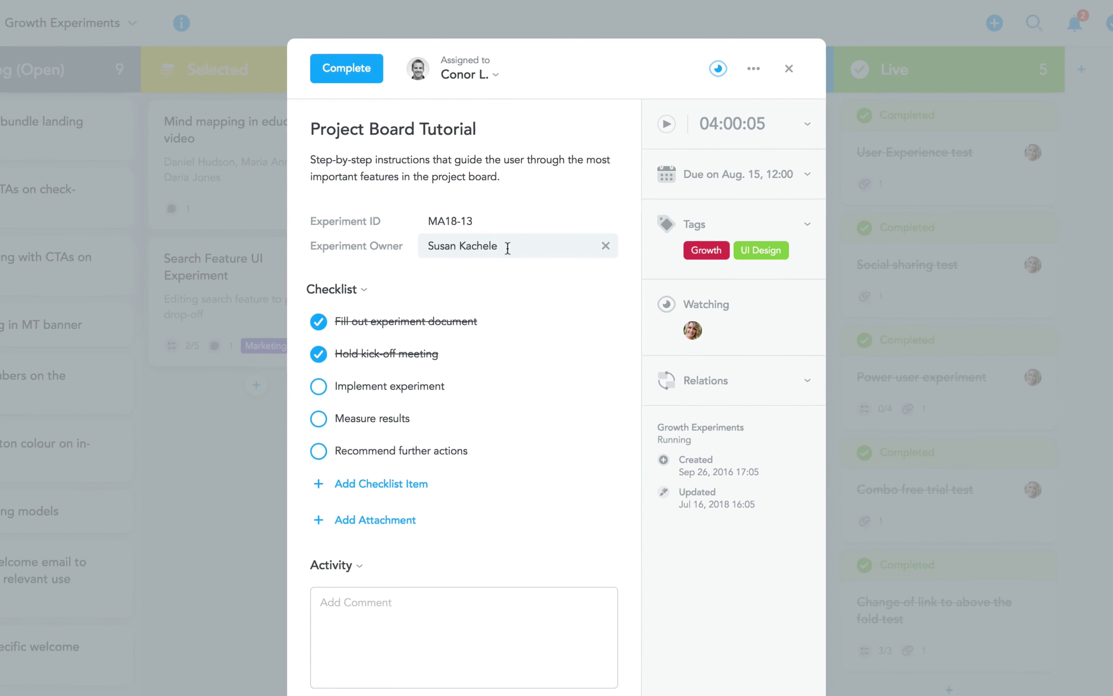
Close the task and open My Account, viewing password/e-mail, time/language and connected-accounts settings
left_click(789, 69)
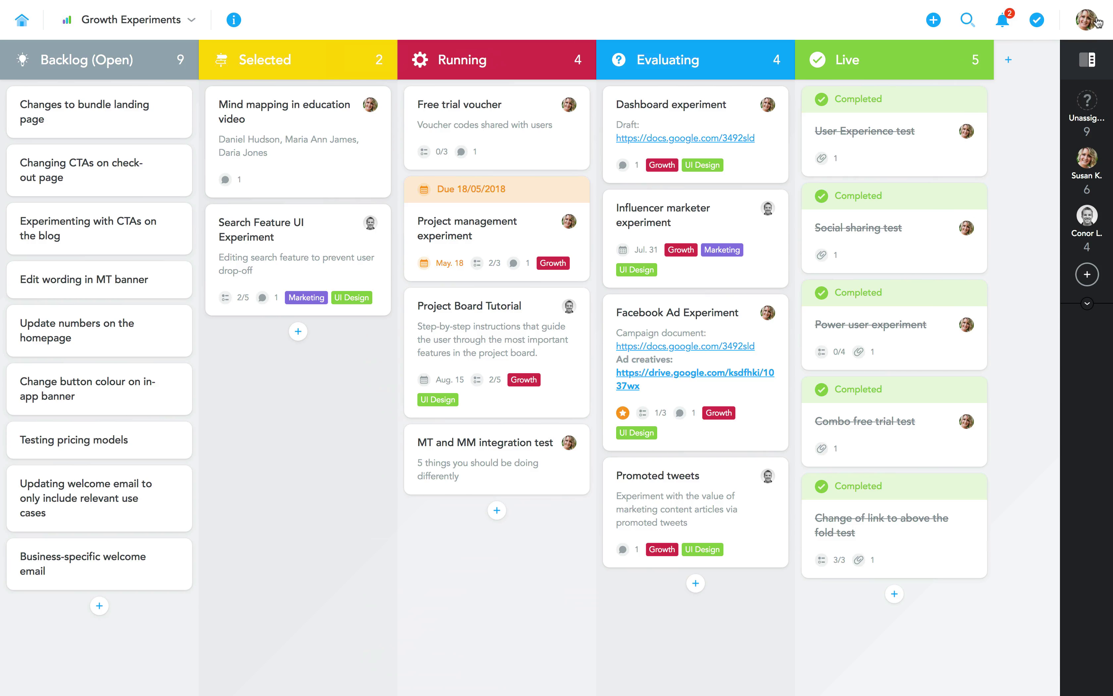
left_click(1098, 23)
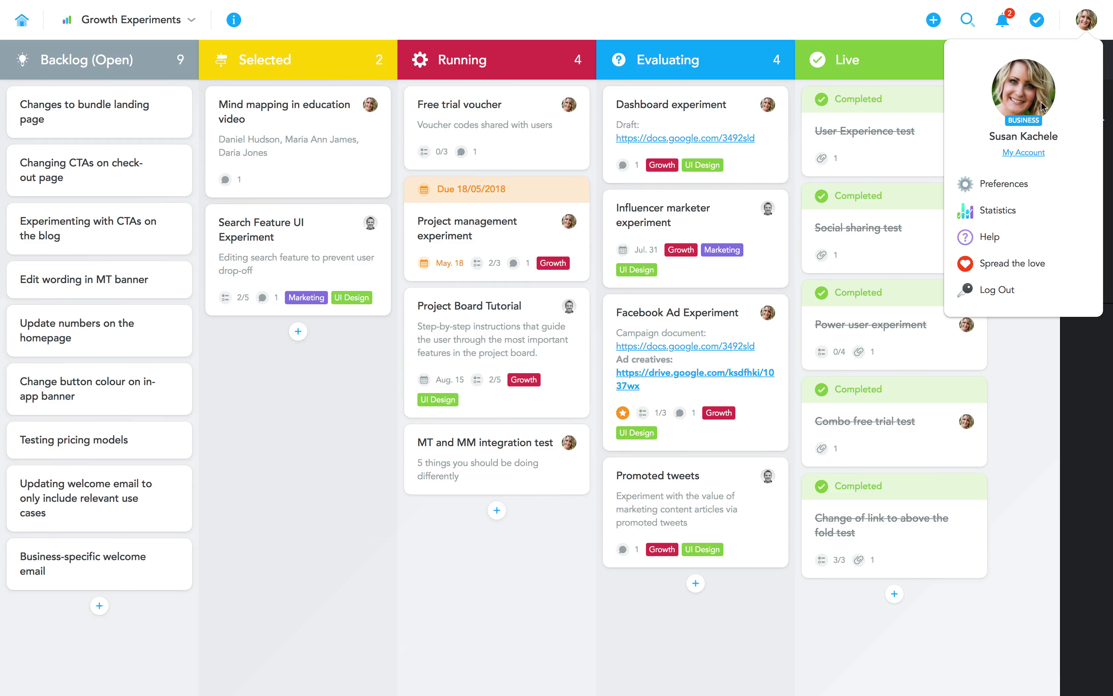
left_click(1023, 151)
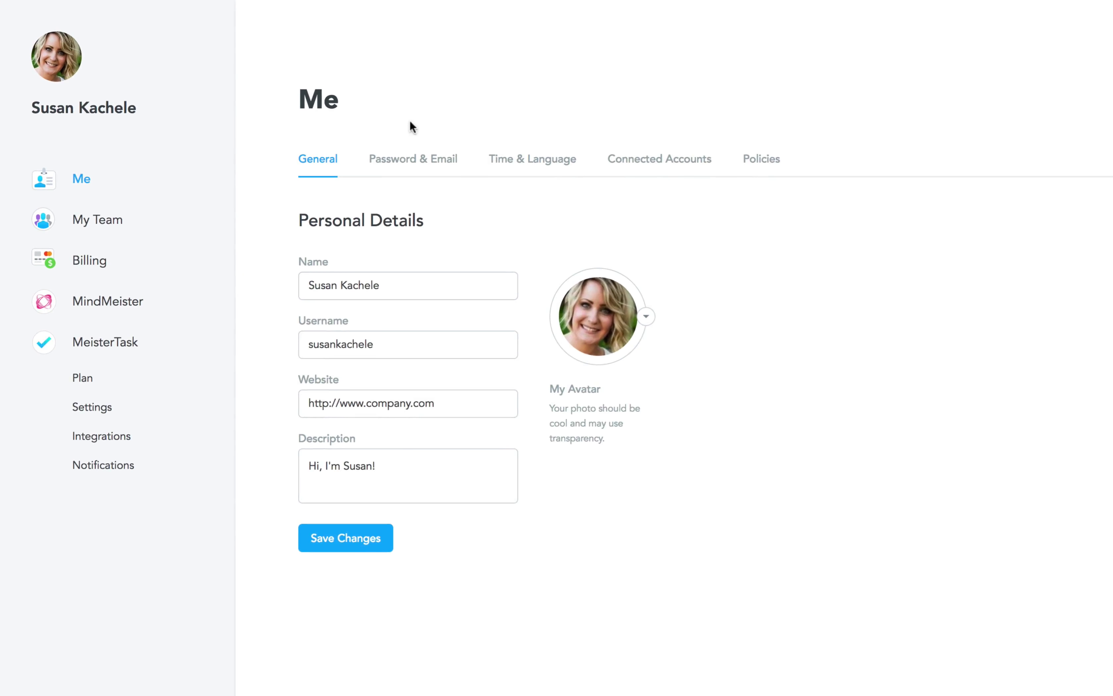
left_click(347, 137)
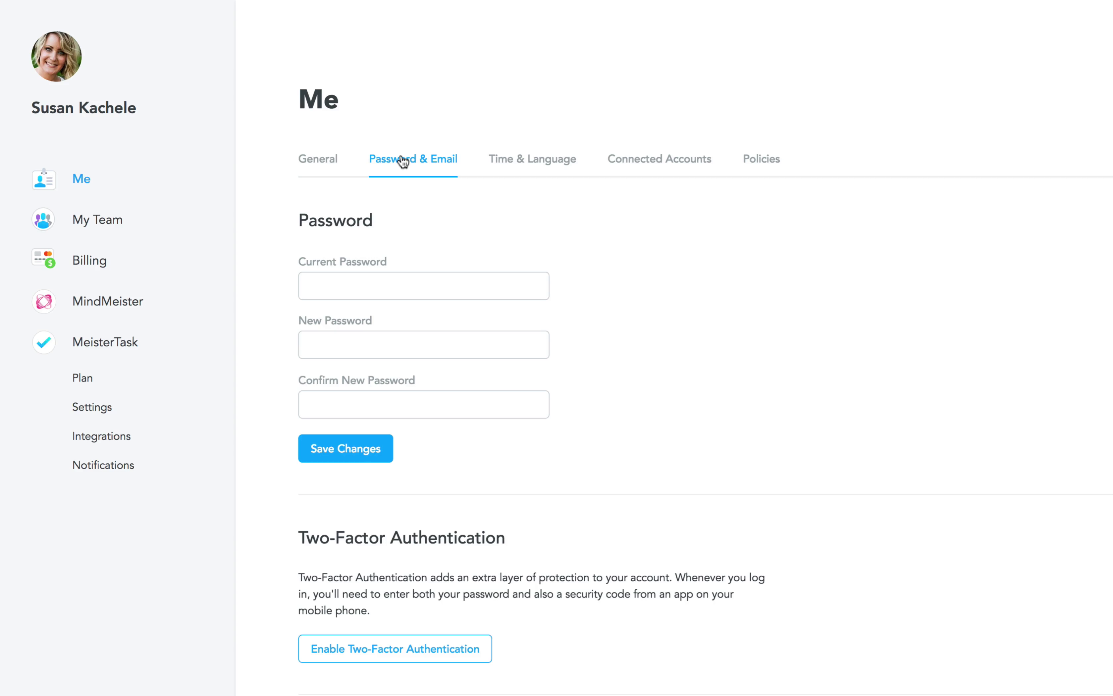
left_click(514, 159)
left_click(650, 165)
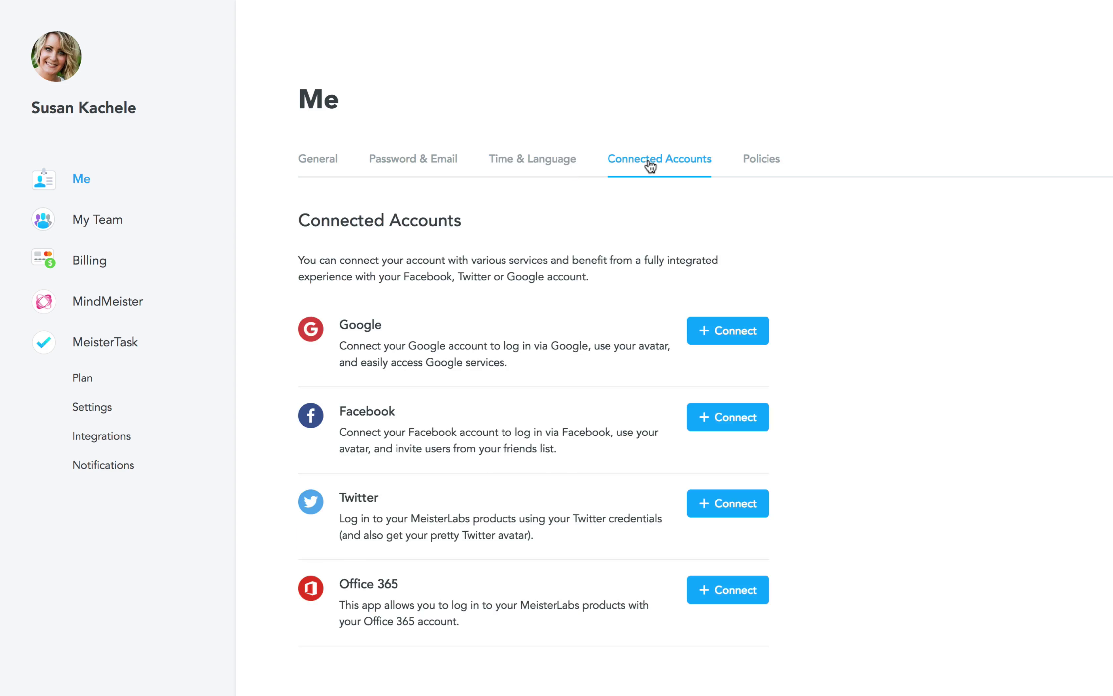
Review the MeisterTask plan, integrations and notifications, ending on the MindMeister plan page
left_click(140, 342)
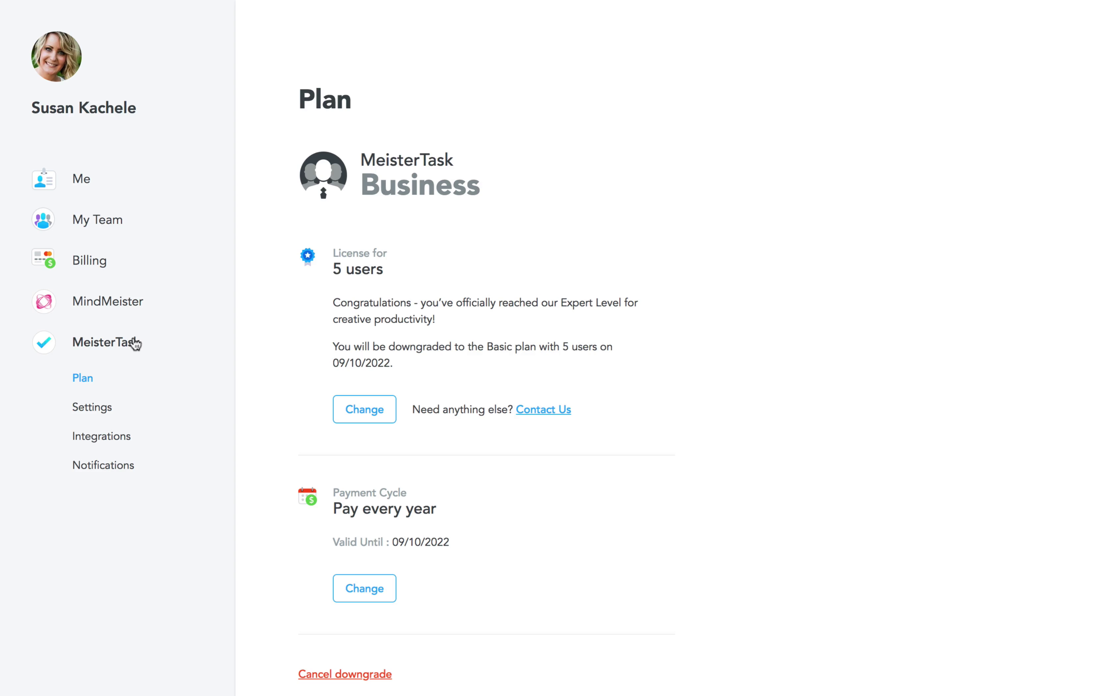
left_click(102, 436)
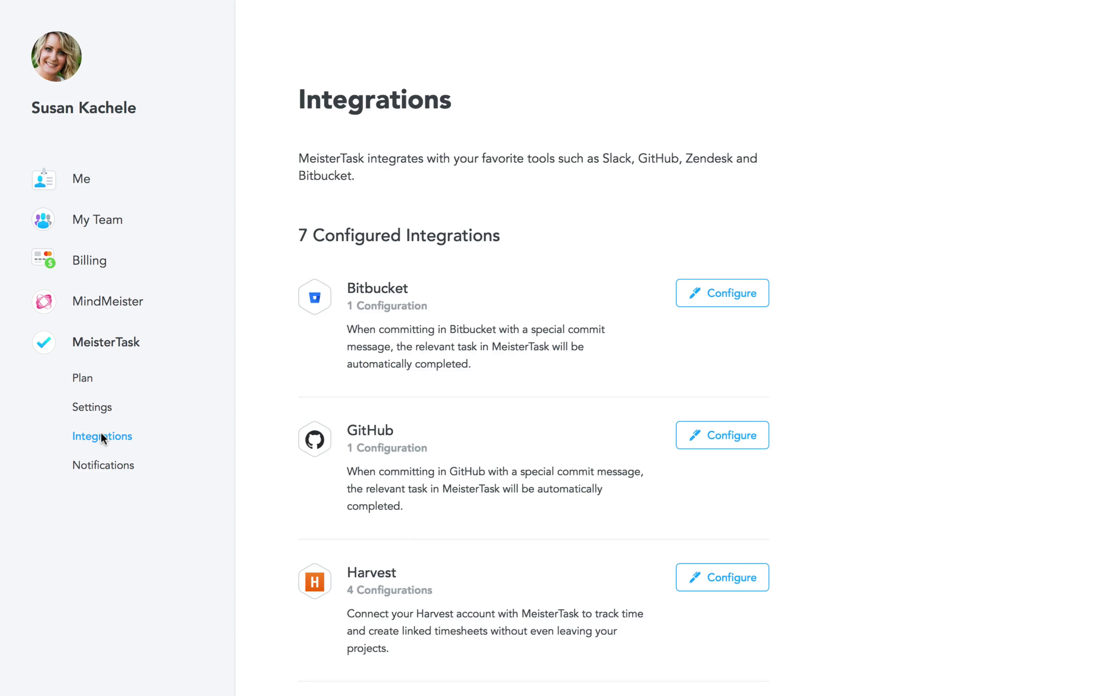
left_click(97, 467)
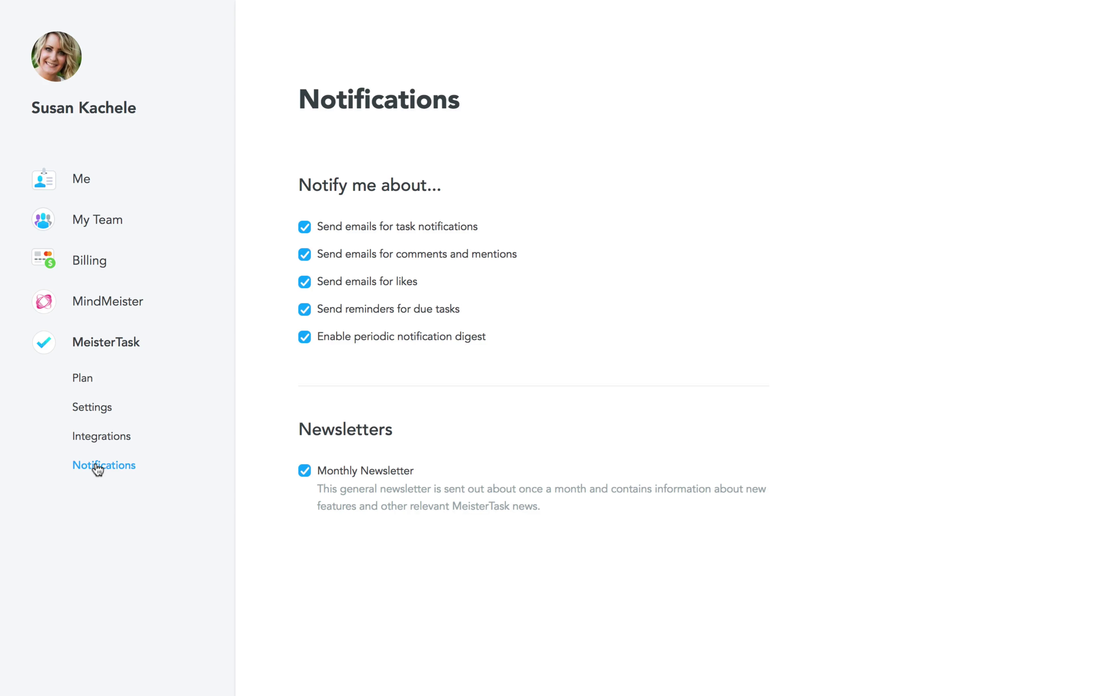
left_click(95, 302)
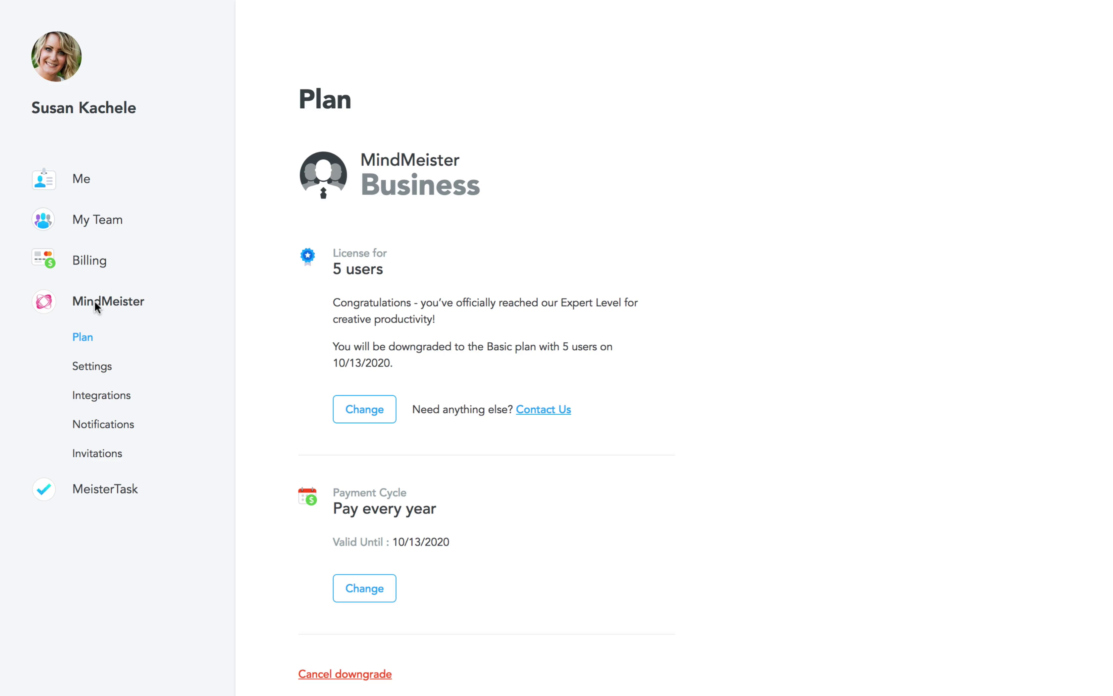